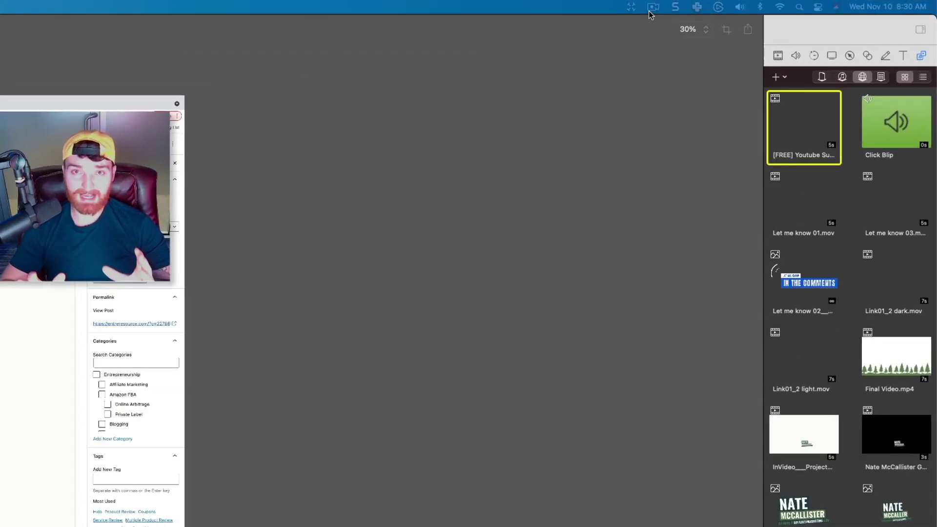
Step: Place the playhead at 03:04, where the WordPress screen-recording clip begins
left_click(817, 3)
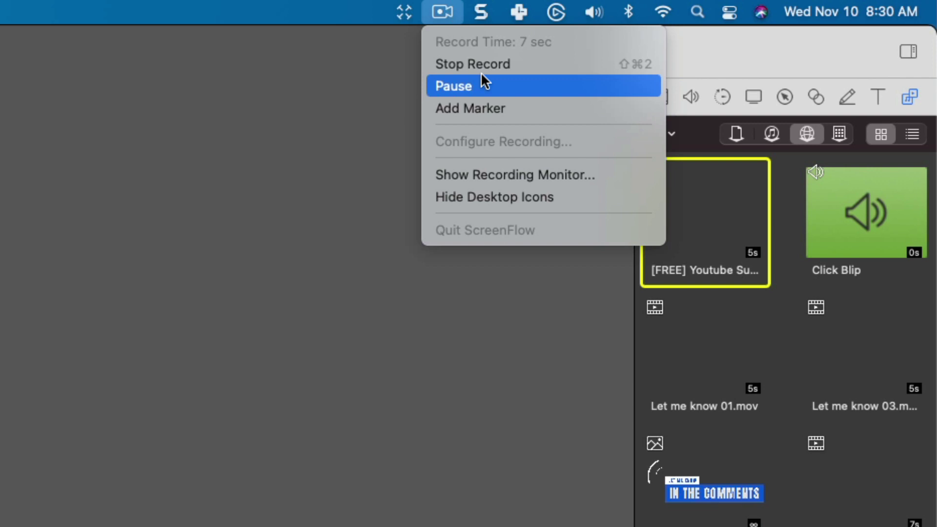
left_click(462, 303)
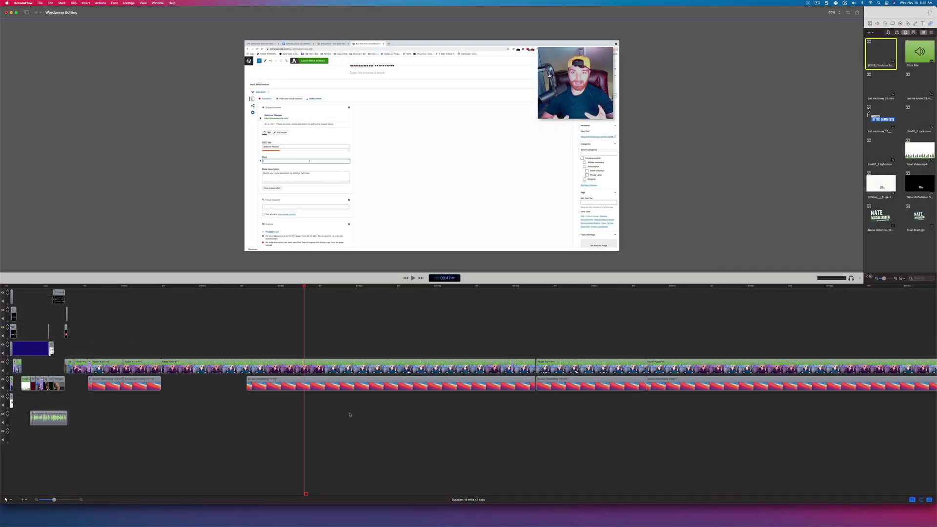
left_click(328, 388)
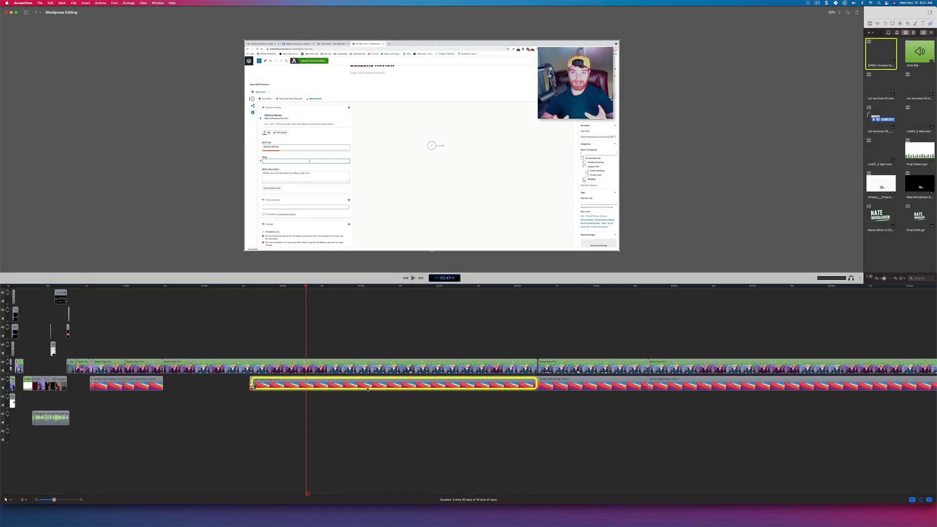
key("Up")
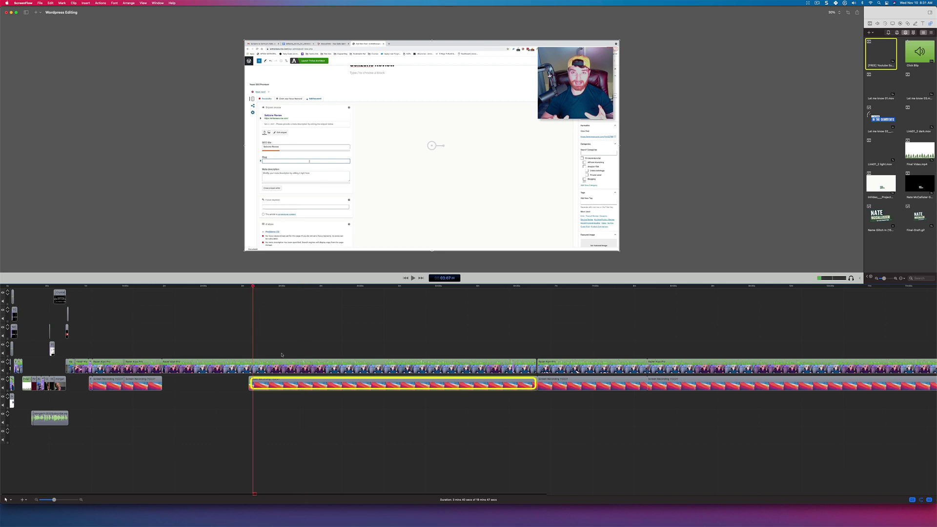
left_click(247, 293)
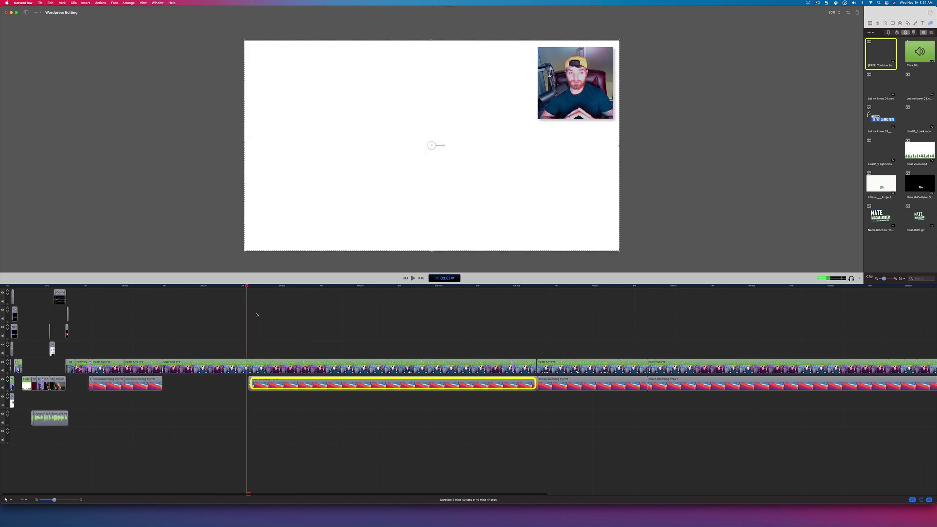
Step: Detach the Razer Kiyo Pro webcam clip's audio onto its own track
left_click(293, 366)
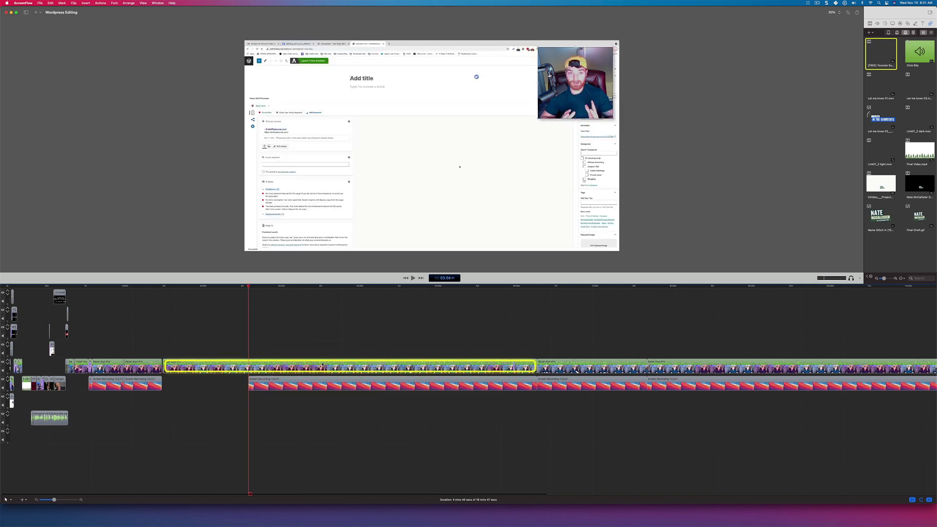
right_click(322, 362)
left_click(346, 390)
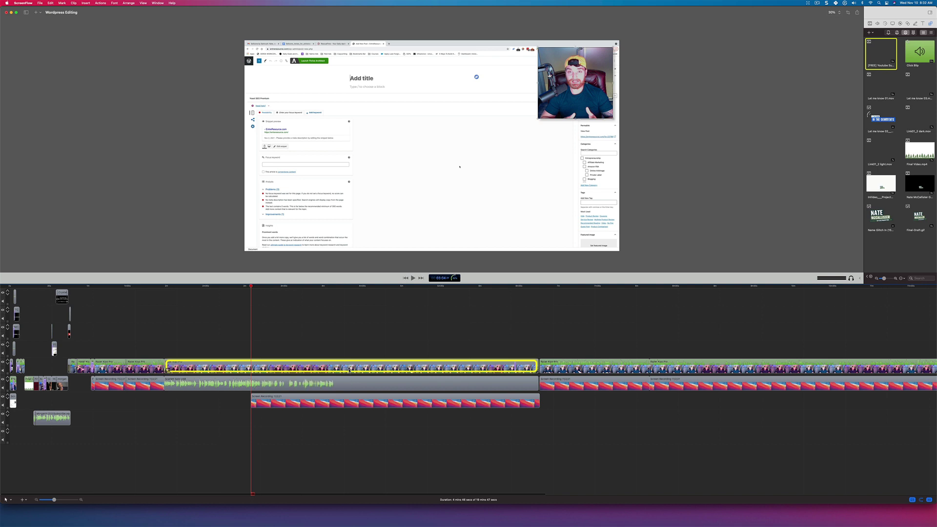
Step: Split the webcam video at the playhead and delete the part after it
key("t")
left_click(522, 369)
key("Delete")
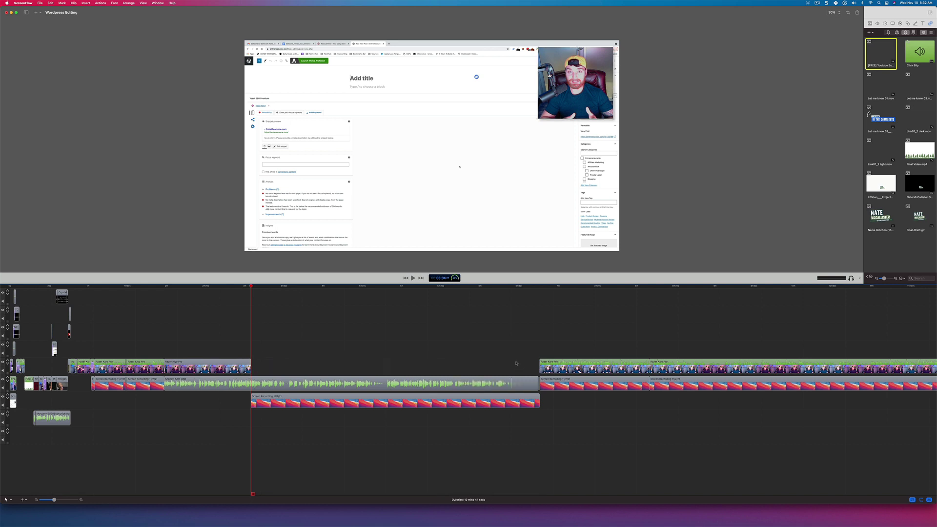
left_click(391, 287)
left_click(287, 287)
left_click(291, 286)
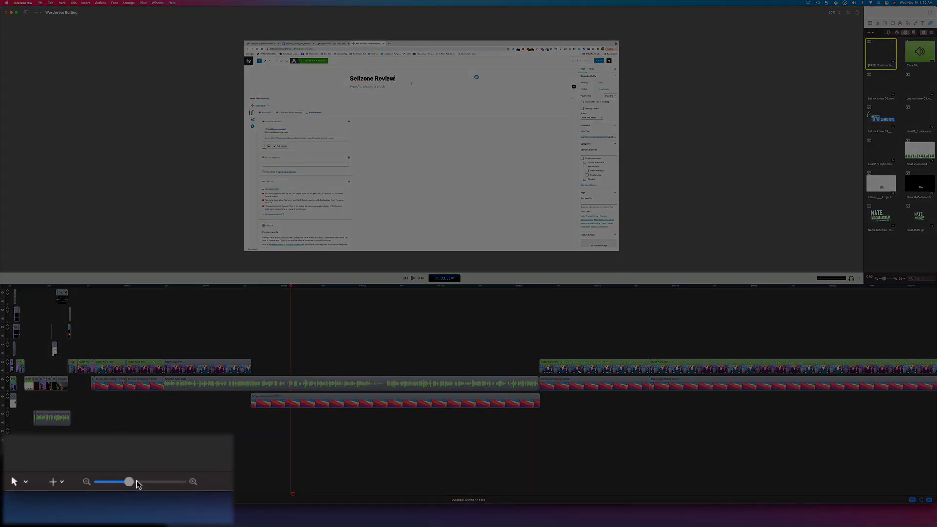
Step: Zoom the timeline in and lower the canvas/timeline divider to enlarge the preview
left_click_drag(55, 500, 59, 500)
scroll(469, 381, "right", 5)
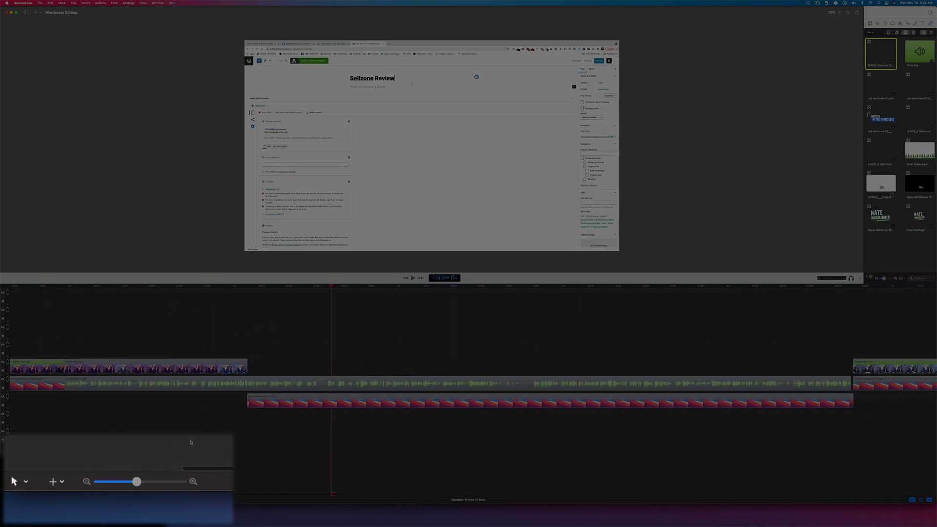
left_click(160, 487)
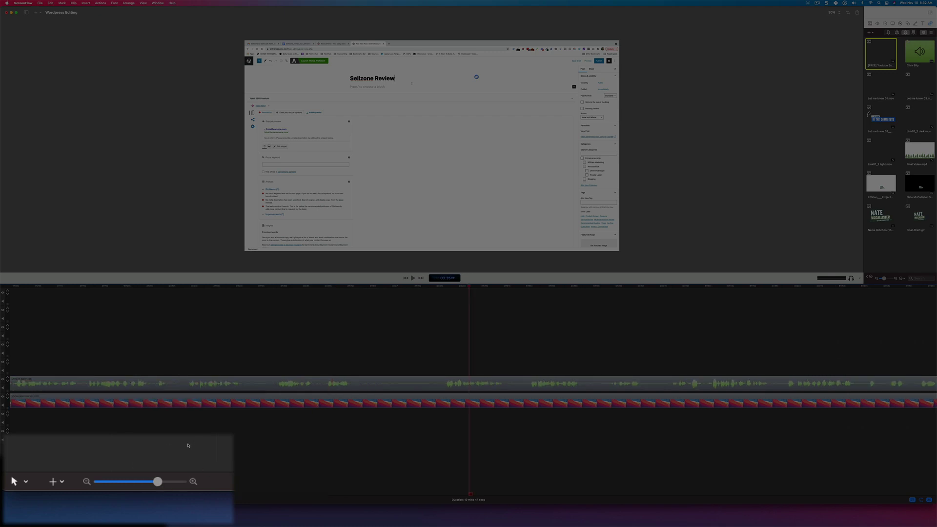
left_click(145, 481)
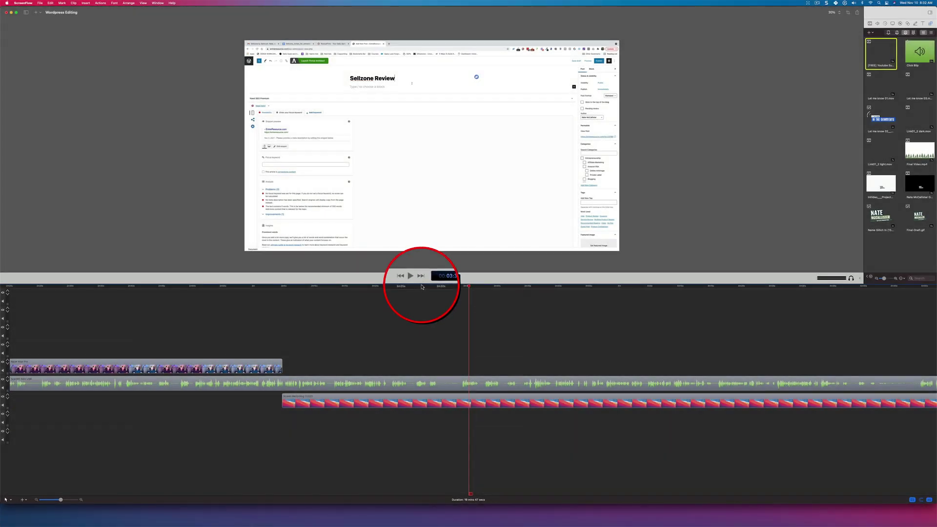
left_click_drag(422, 283, 466, 198)
left_click_drag(468, 279, 481, 361)
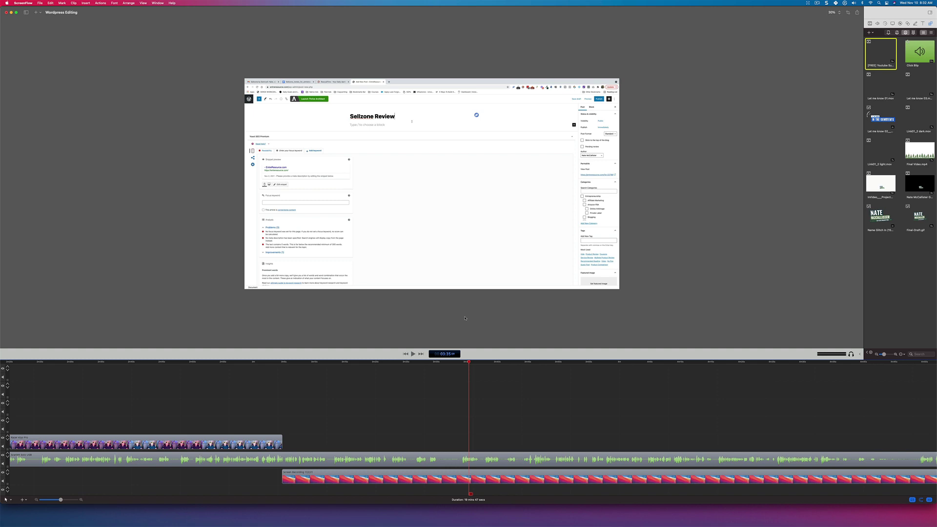
Step: Set the canvas preview zoom to 40% with the Command-plus shortcut
key("super+equal")
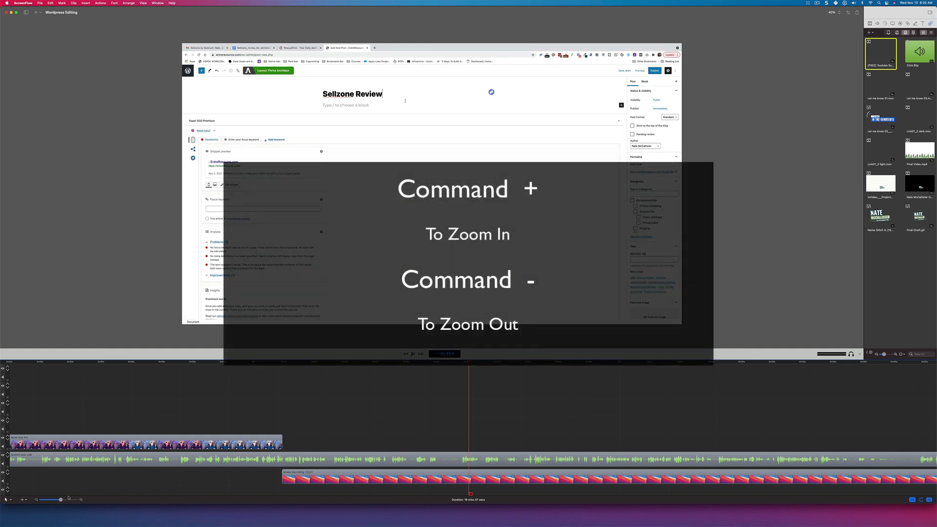
scroll(279, 362, "up", 3)
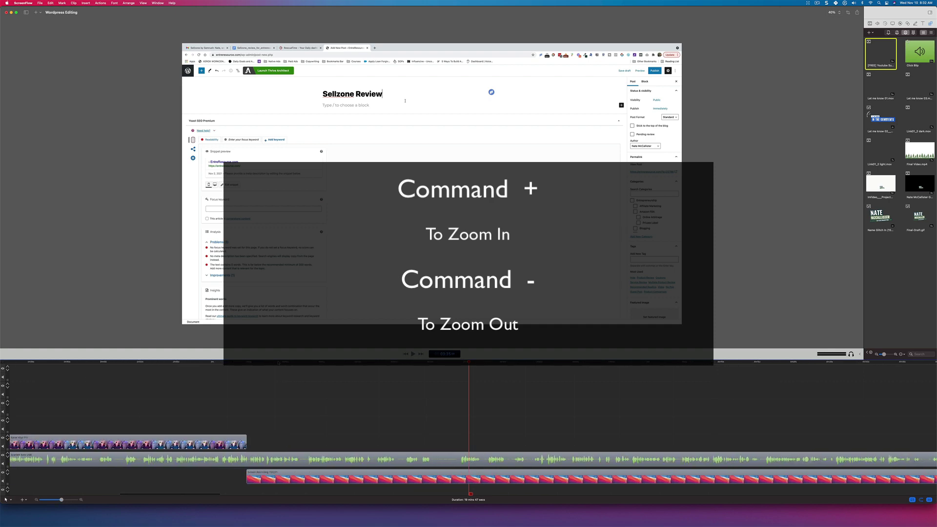
key("super+minus")
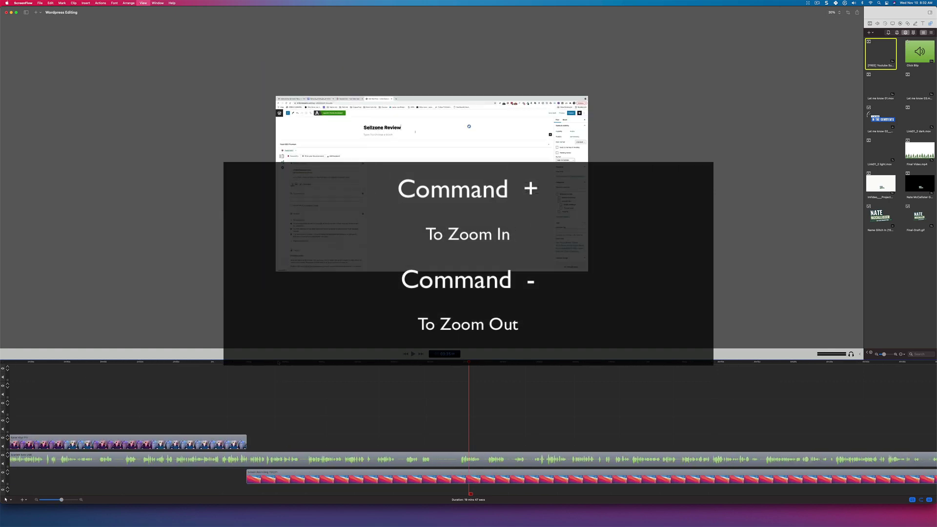
key("super+plus")
key("super+plus")
key("super+minus")
key("super+minus")
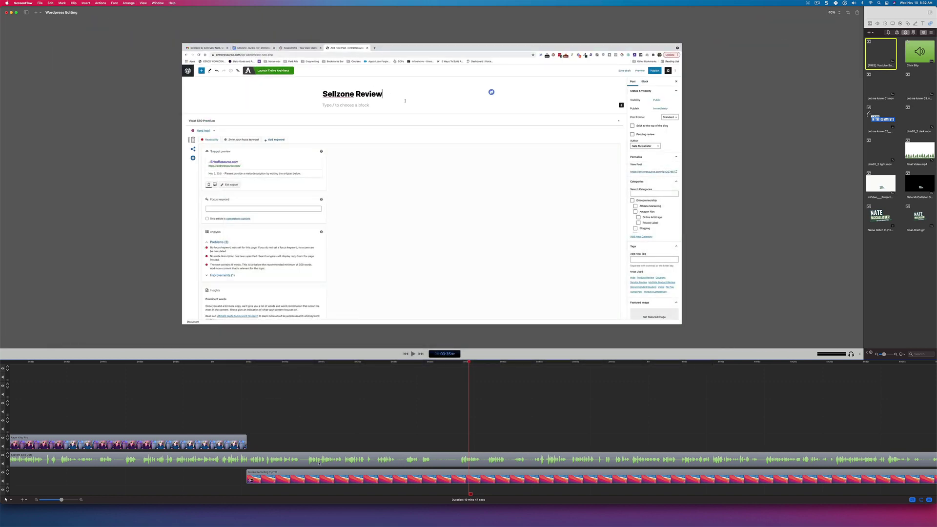
scroll(493, 377, "down", 1)
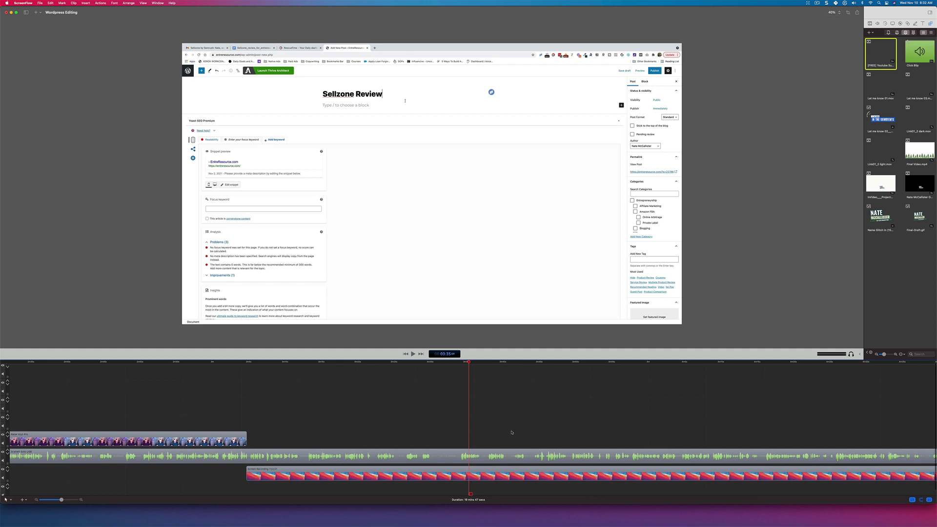
Step: Add a video action to the screen-recording clip running from about 03:28 to the 03:35 playhead
scroll(537, 457, "down", 3)
left_click(503, 471)
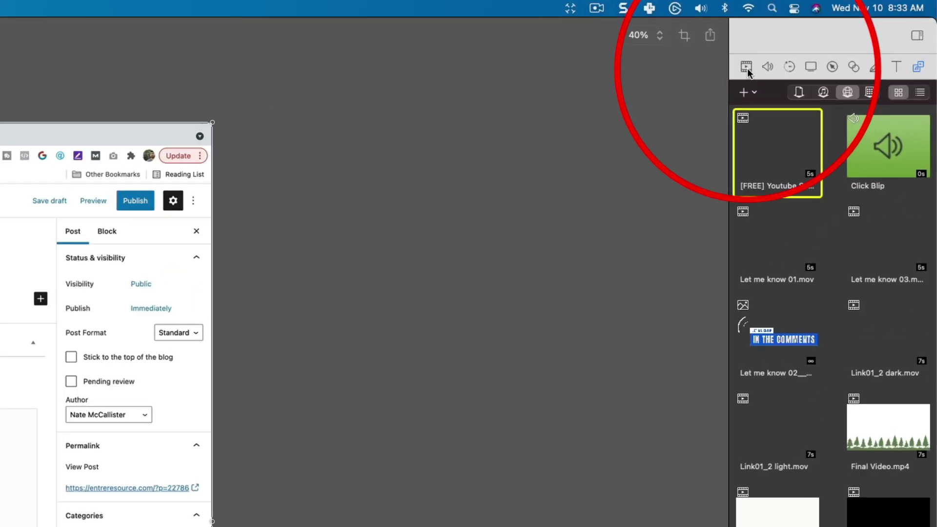
left_click(870, 24)
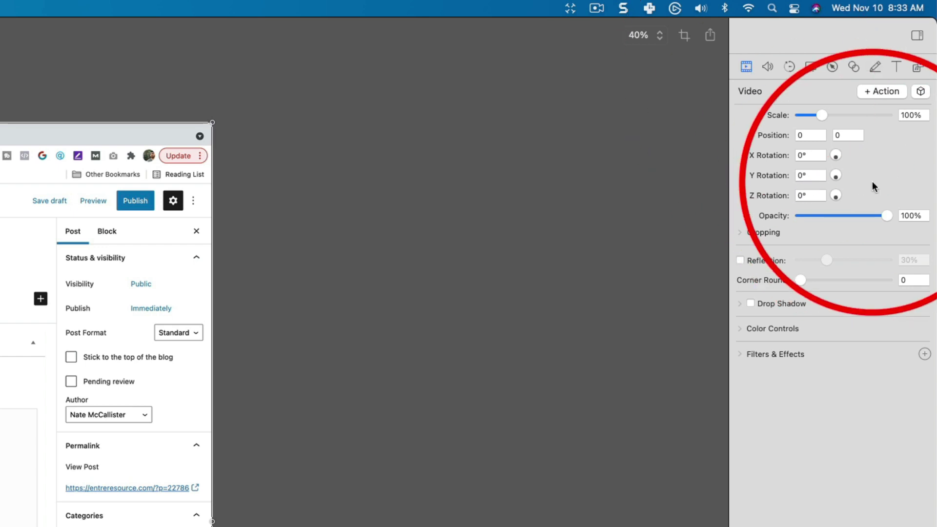
left_click(890, 91)
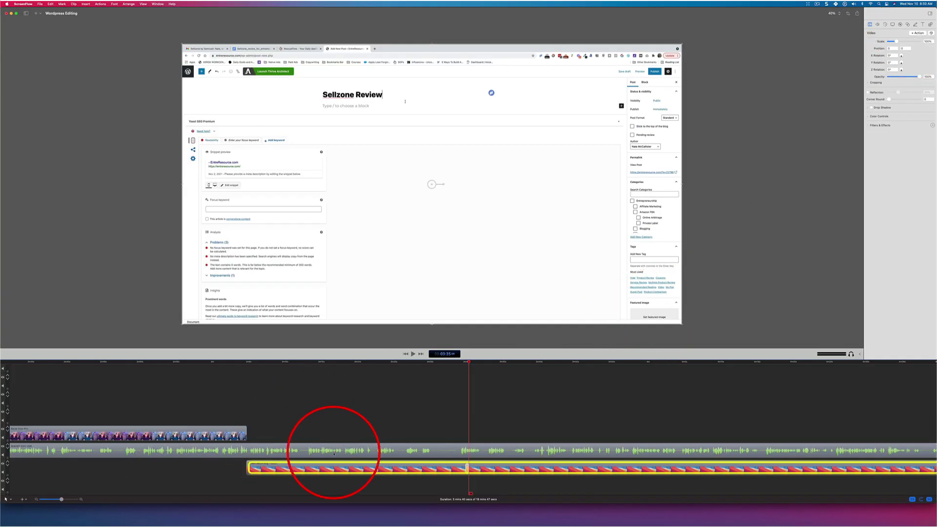
left_click_drag(466, 468, 415, 469)
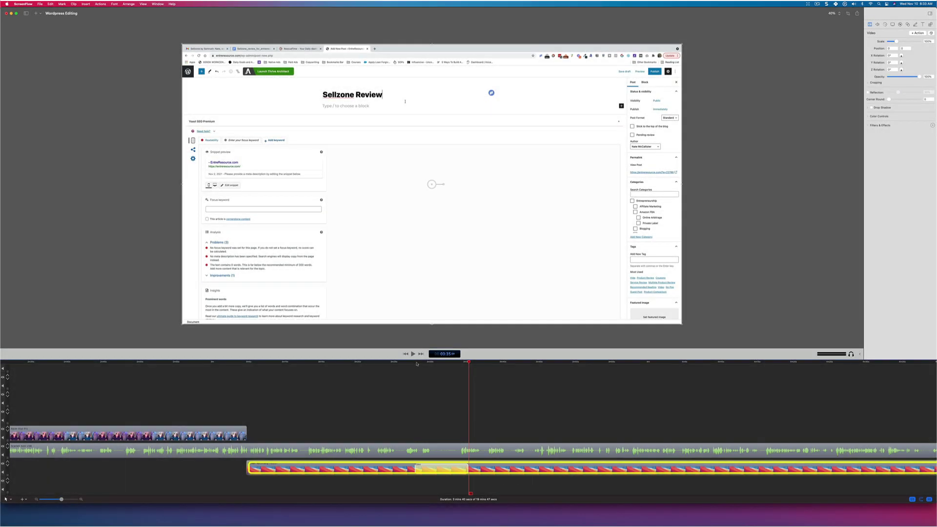
left_click(417, 362)
left_click_drag(416, 363, 468, 364)
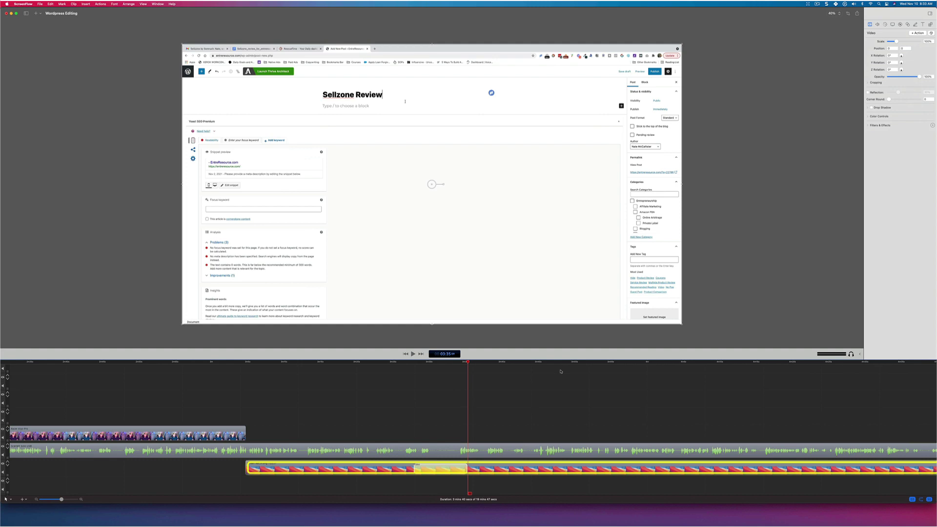
key("super+minus")
key("super+minus")
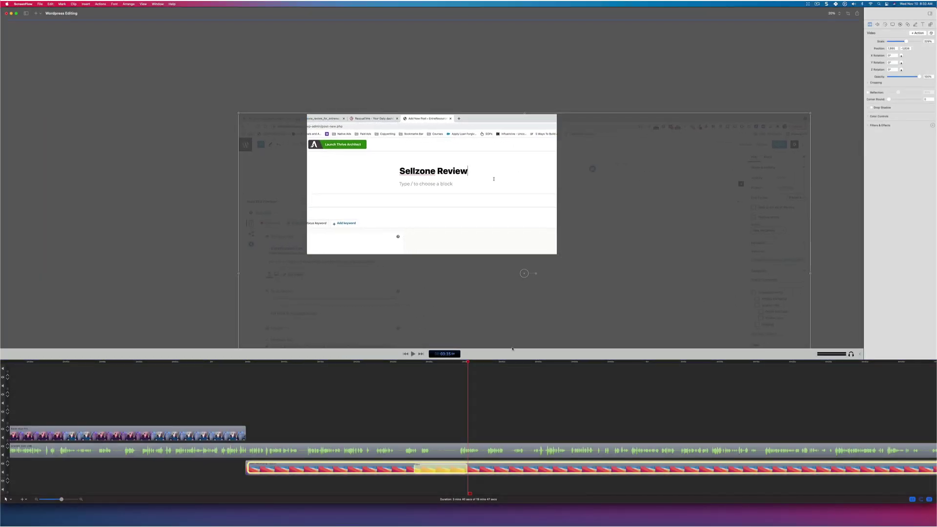
Step: Play back the zoom action from 03:26 to 03:35 to review it
left_click(457, 470)
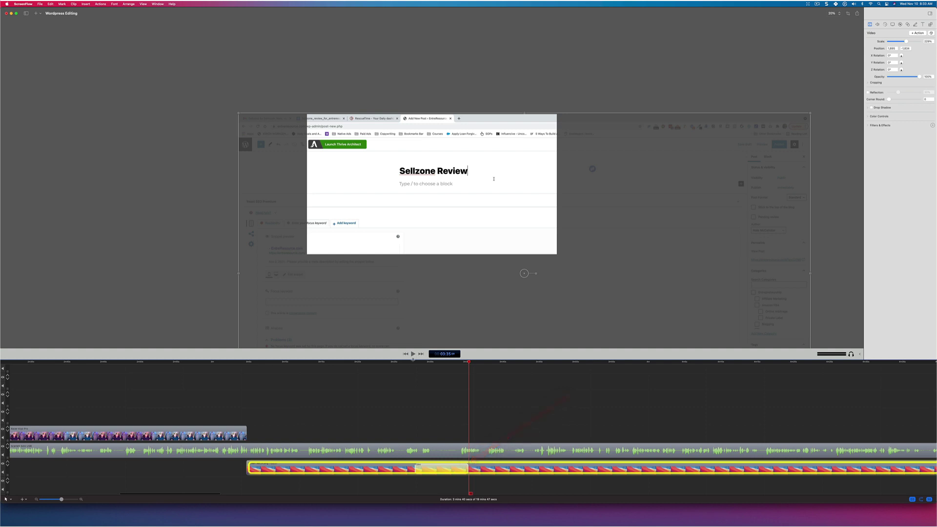
left_click(409, 391)
scroll(426, 361, "right", 1)
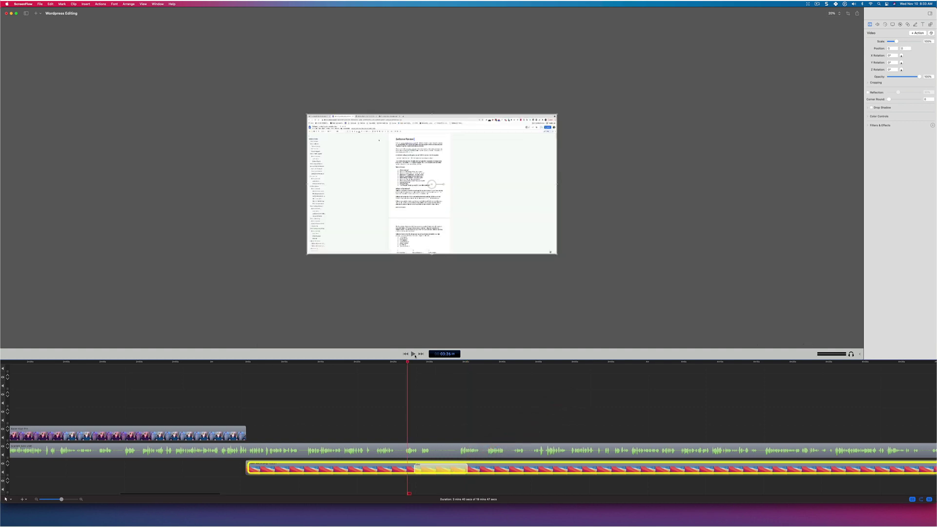
left_click(413, 355)
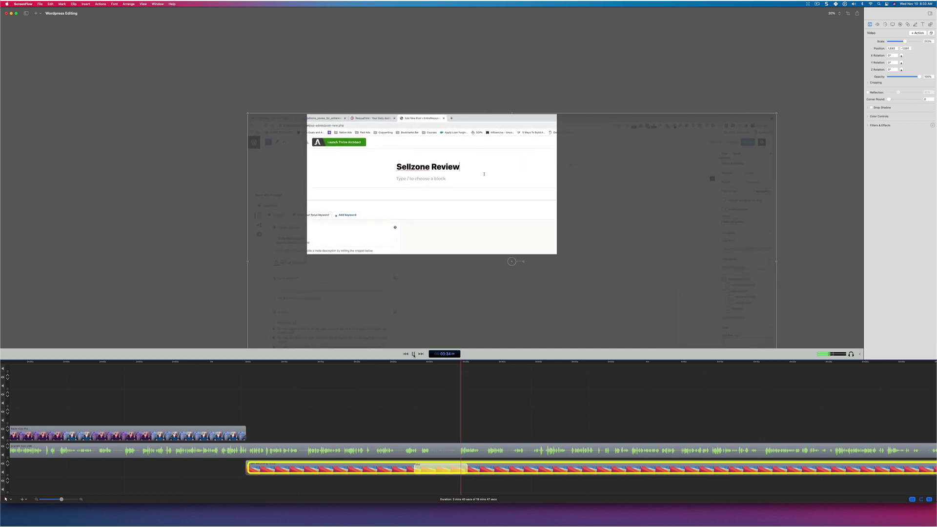
left_click(414, 353)
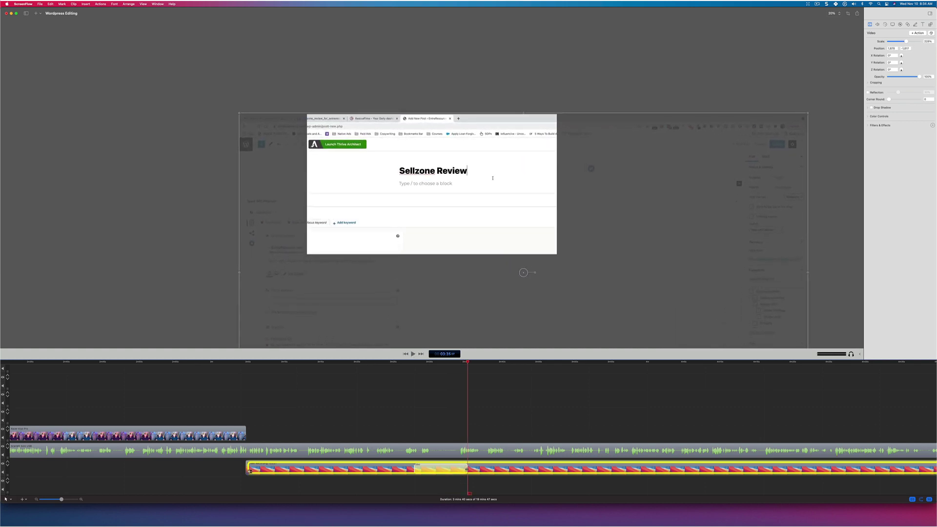
Step: Shorten the zoom action to about 1.6 seconds and preview it enlarged at 03:32
left_click_drag(415, 468, 458, 469)
left_click_drag(516, 468, 335, 466)
mouse_move(549, 468)
left_mouse_down()
mouse_move(383, 465)
mouse_move(540, 466)
left_mouse_up()
left_click_drag(335, 466, 501, 462)
left_click(449, 366)
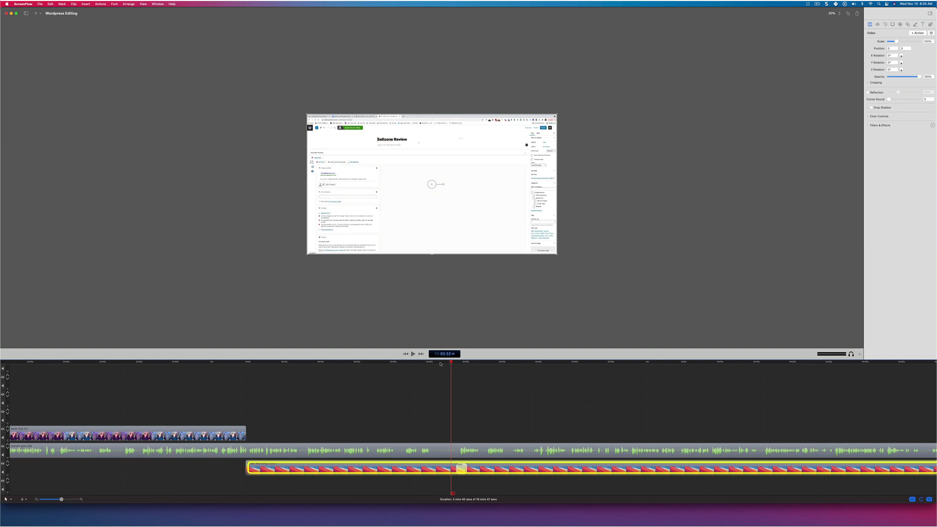
key("super+equal")
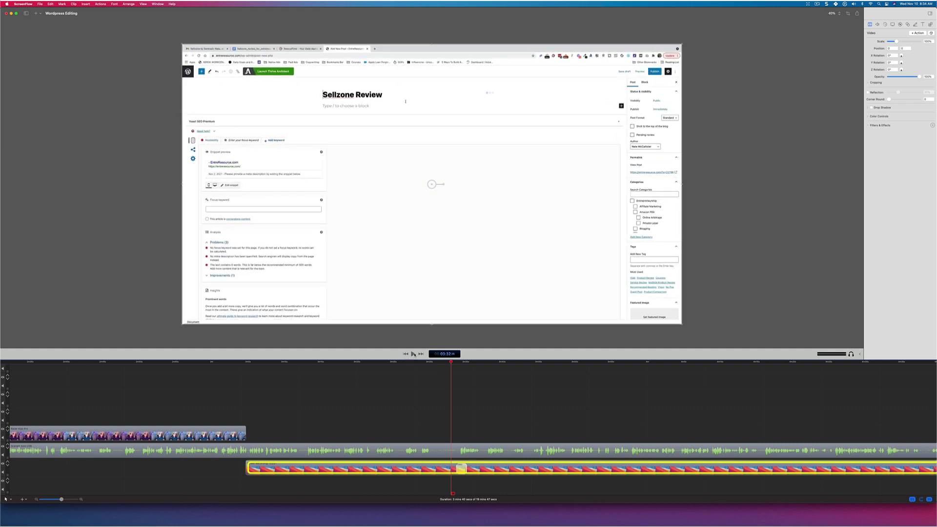
Step: Review the existing zoom action, then add a second action to the recording clip
left_click(414, 353)
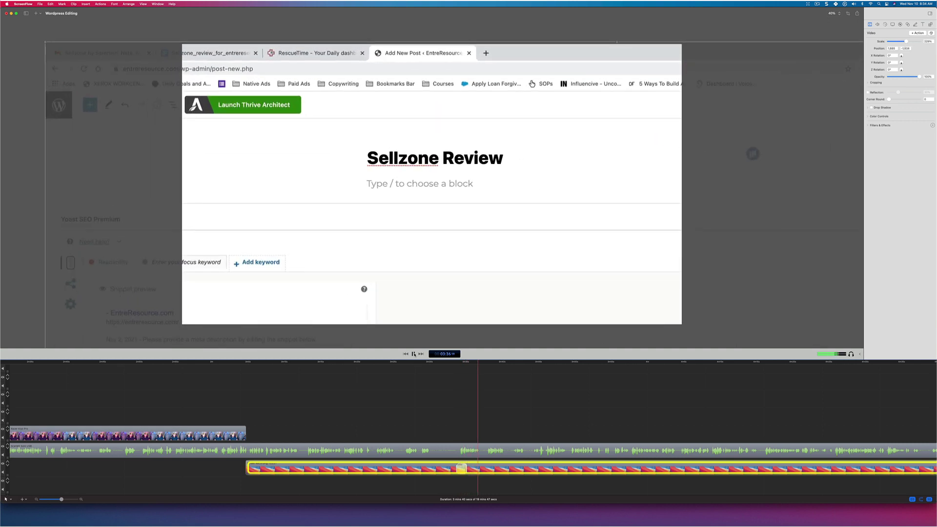
left_click(413, 354)
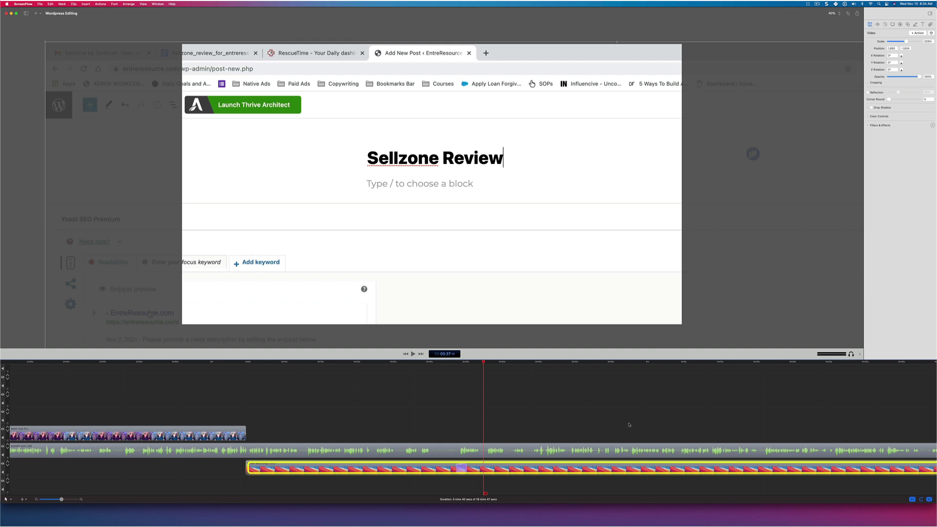
scroll(596, 468, "right", 1)
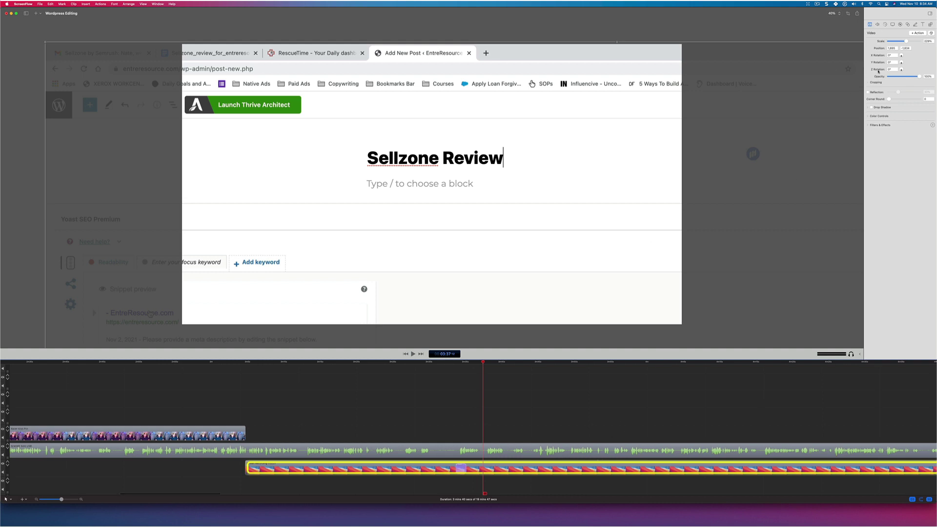
left_click(917, 33)
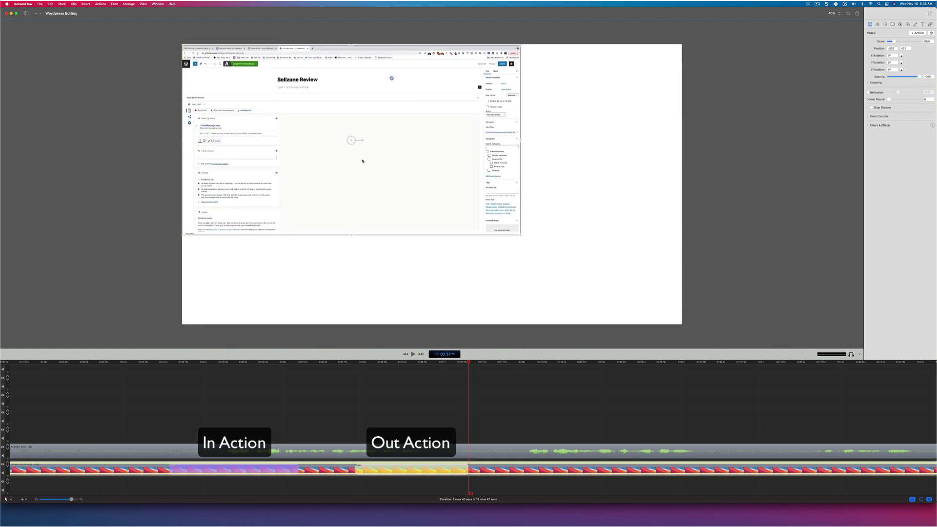
Step: Replay the zoom from 03:31 and collapse the newly added action
left_click(571, 361)
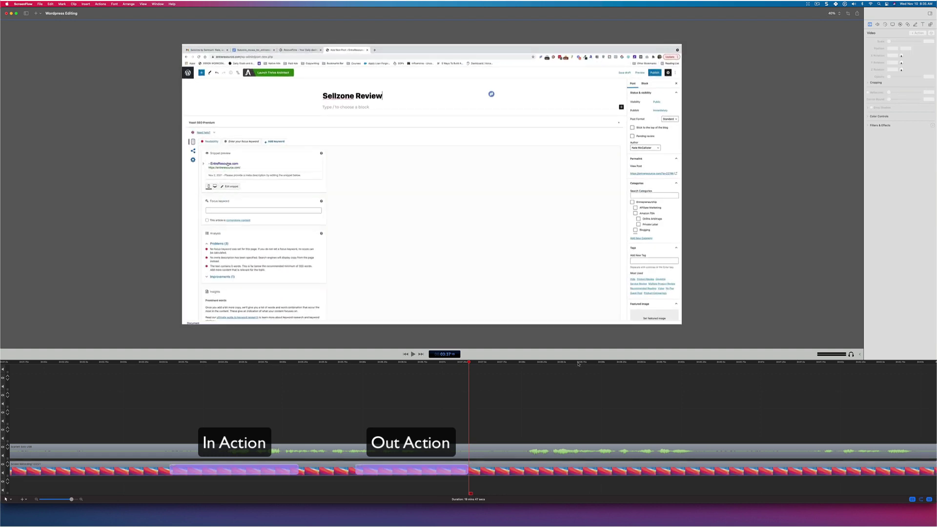
left_click(157, 368)
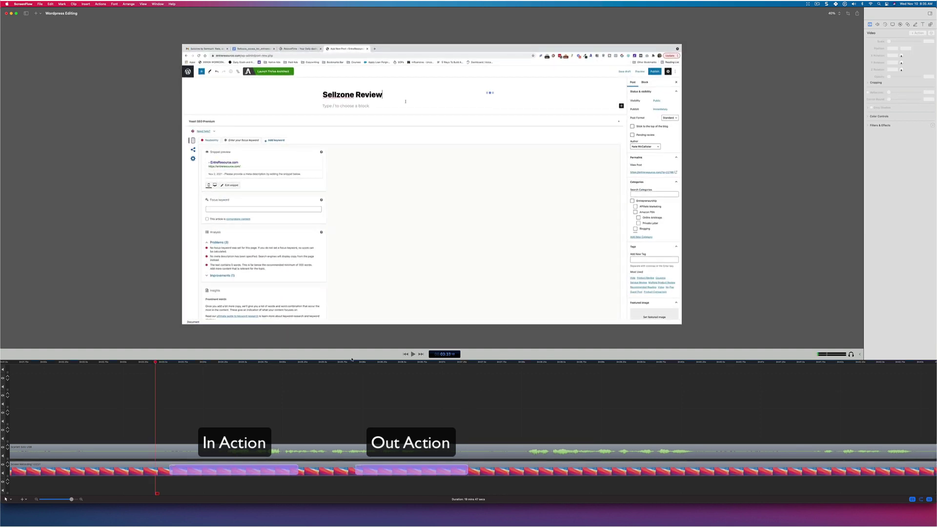
left_click(412, 354)
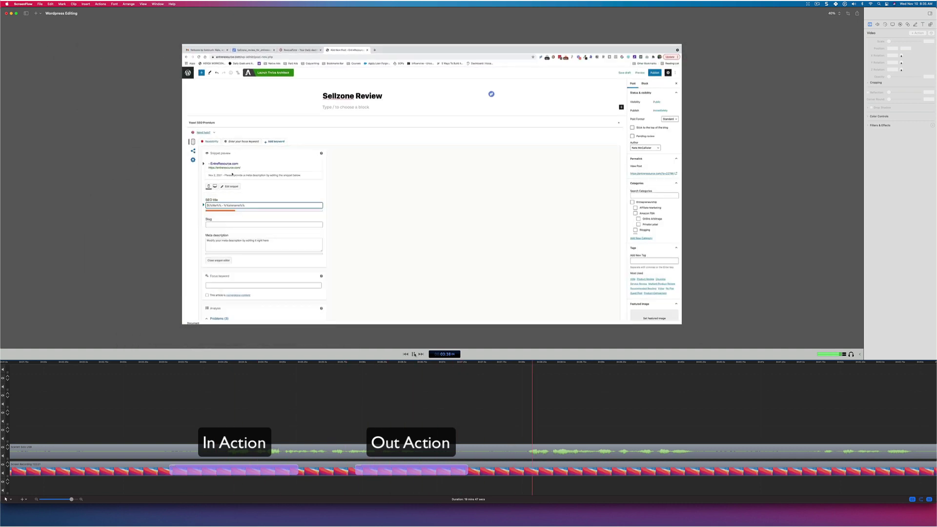
key("space")
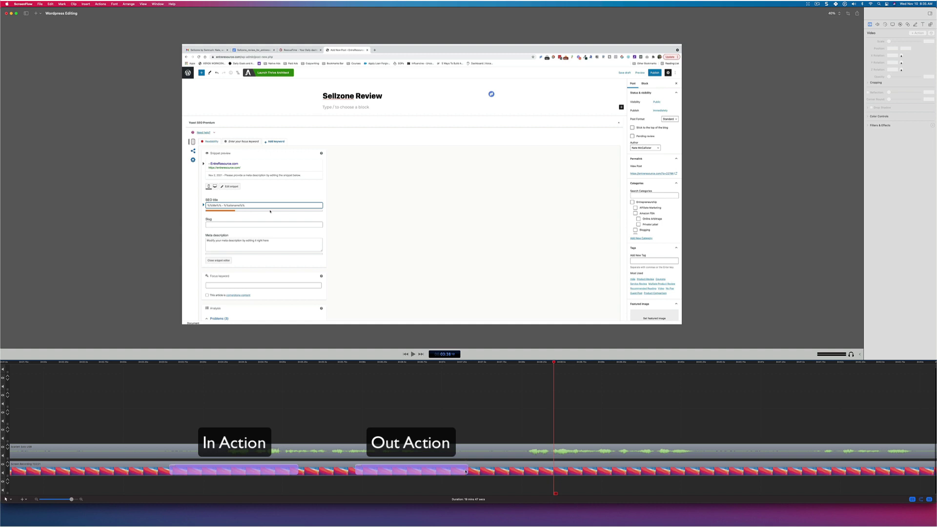
left_click_drag(467, 471, 364, 471)
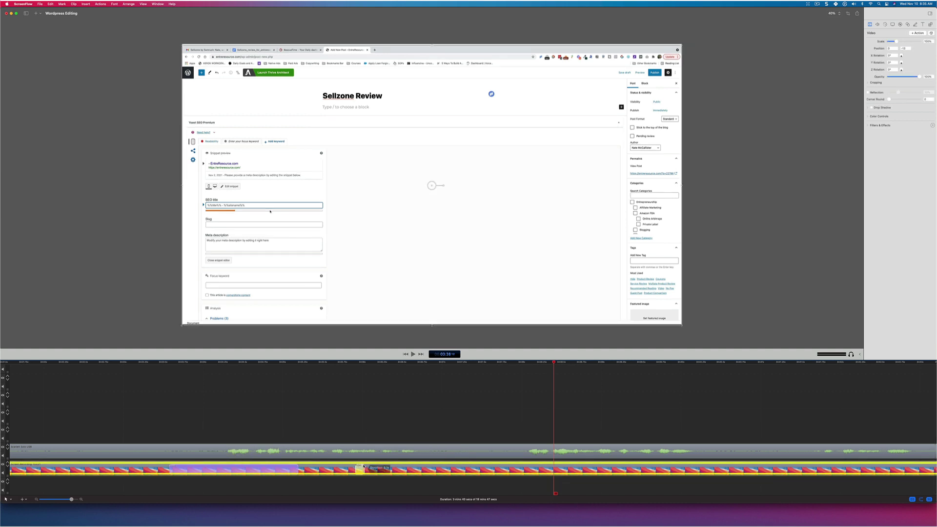
Step: Check the zoom-out, then split the recording clip at 03:35 and select the right part
left_click(341, 363)
left_click(413, 354)
key("space")
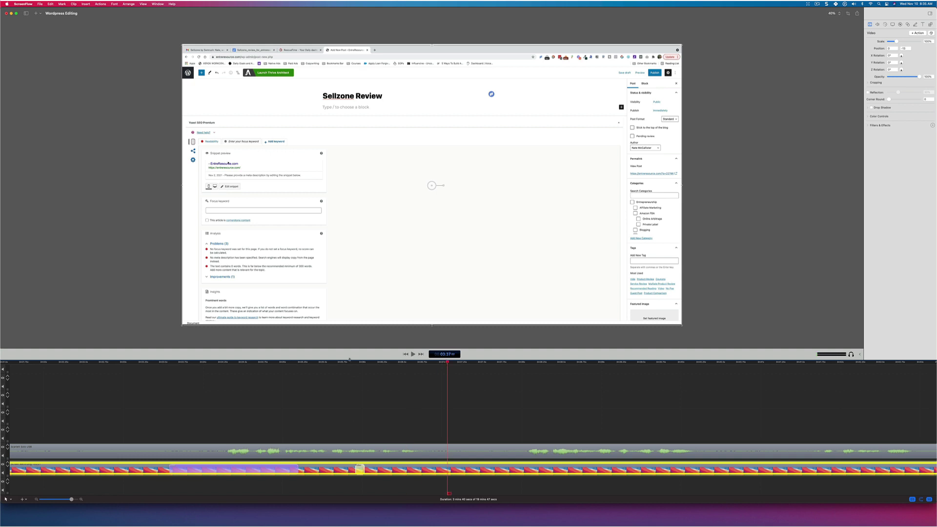
left_click(351, 362)
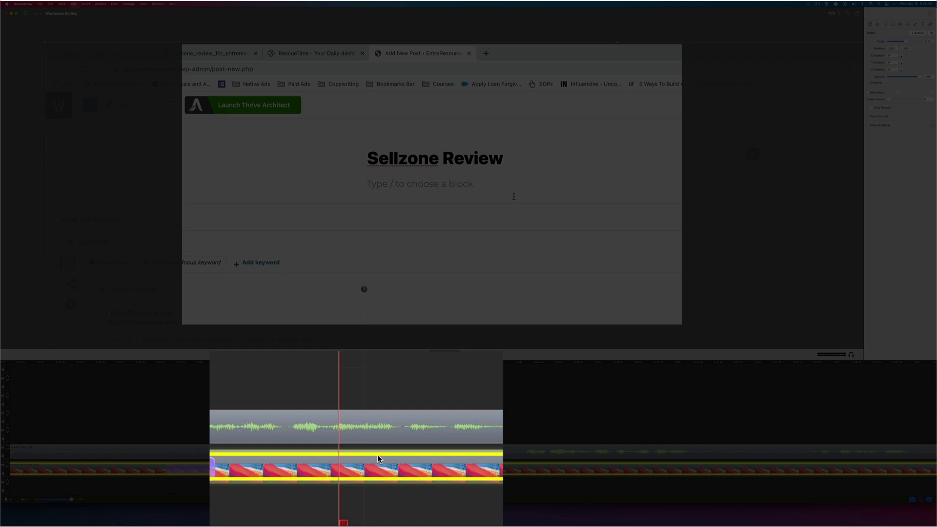
key("t")
left_click(362, 469)
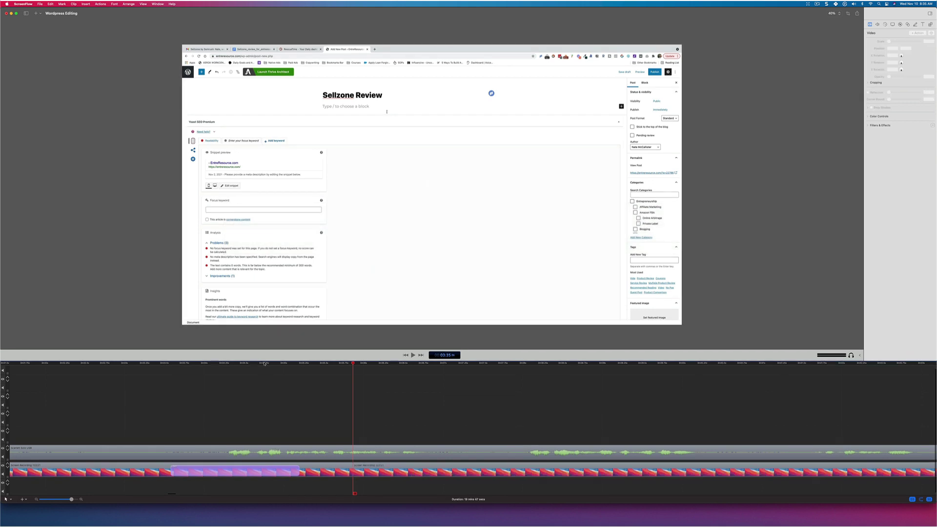
Step: Play the edited section and select the first screen-recording clip just past the zoom
left_click(412, 355)
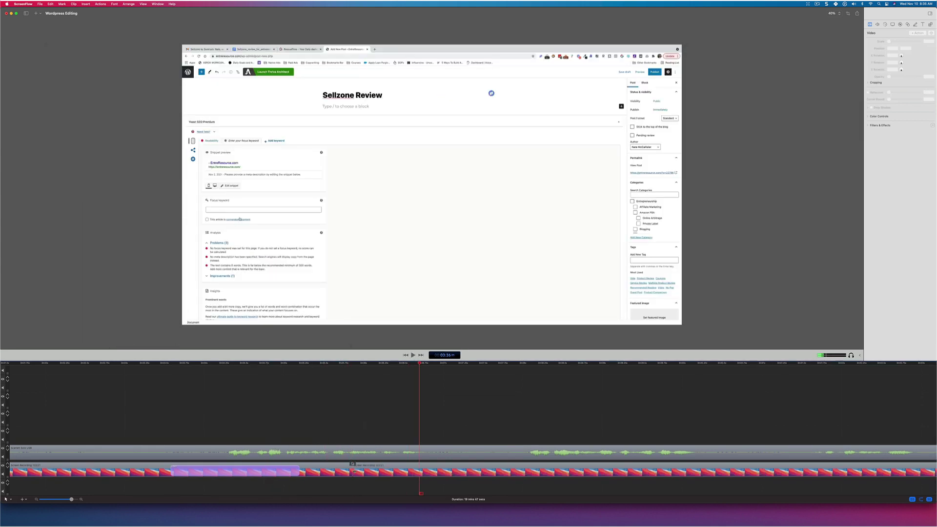
left_click(334, 364)
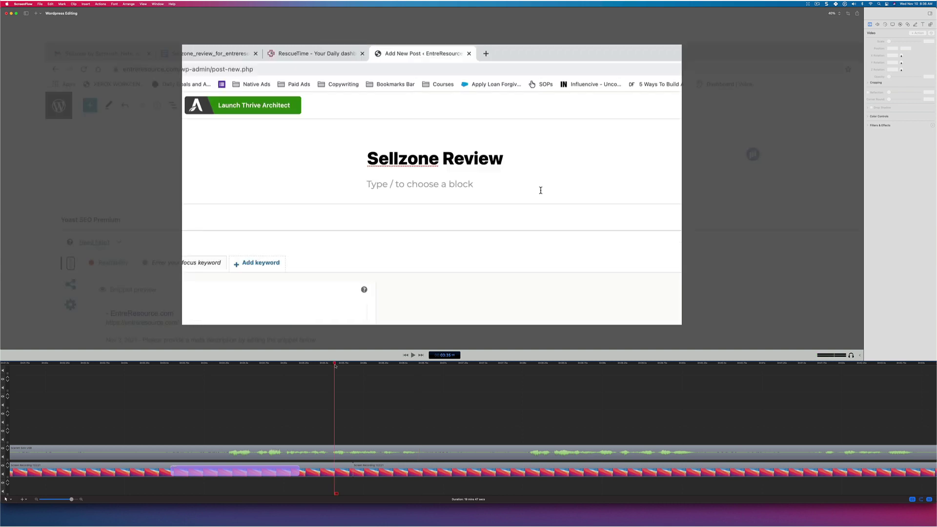
left_click(353, 366)
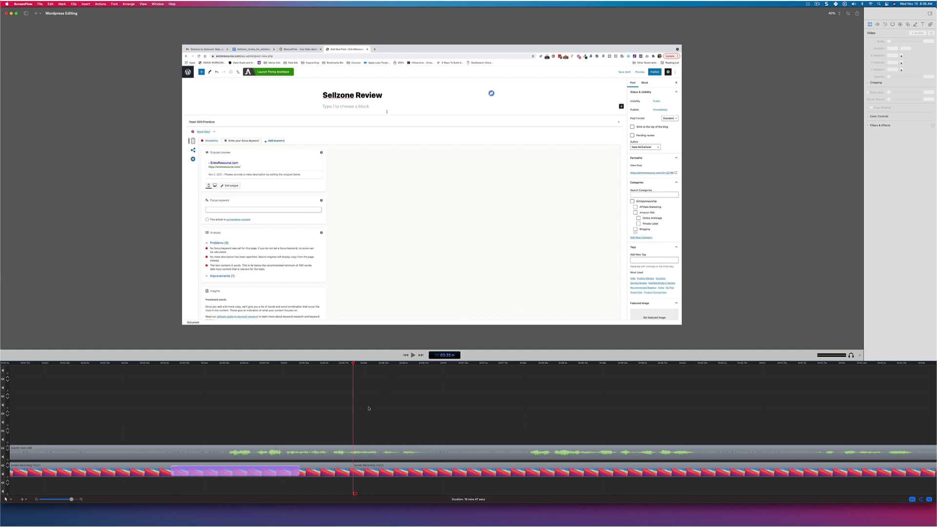
left_click(317, 466)
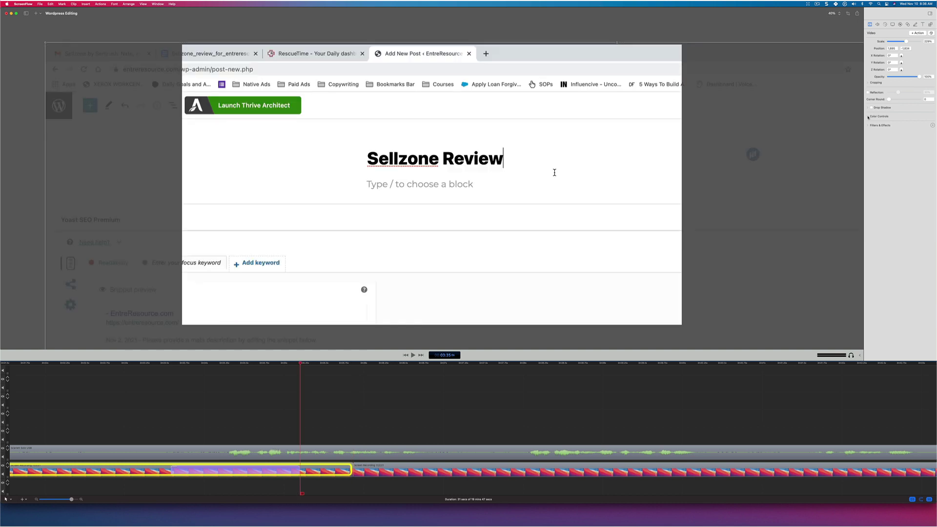
Step: Lower the clip's brightness to 11% in Color Controls and preview from 03:33
left_click(870, 117)
left_click_drag(896, 131, 889, 130)
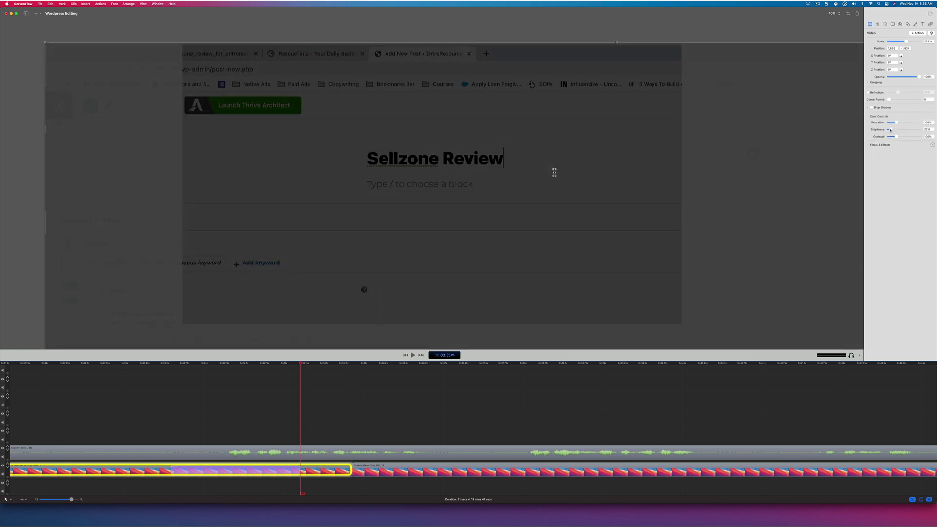
left_click_drag(890, 131, 889, 130)
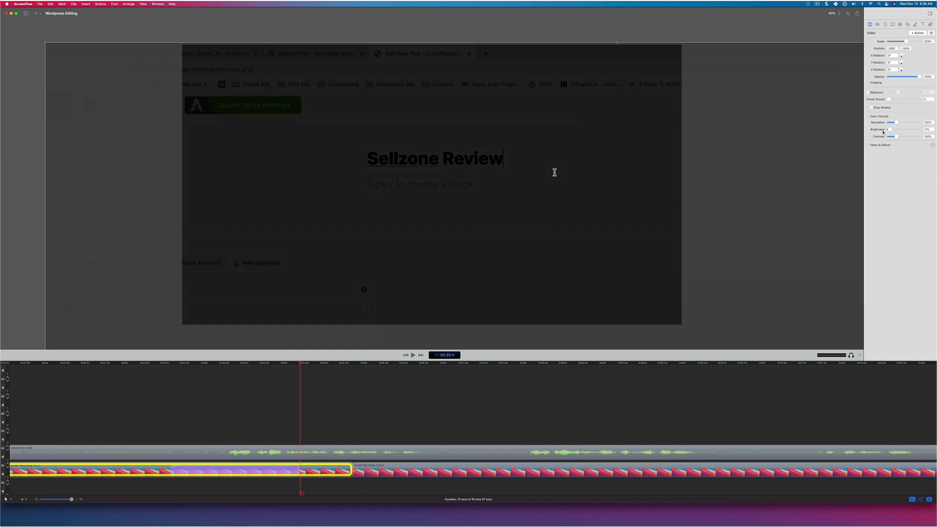
left_click(160, 365)
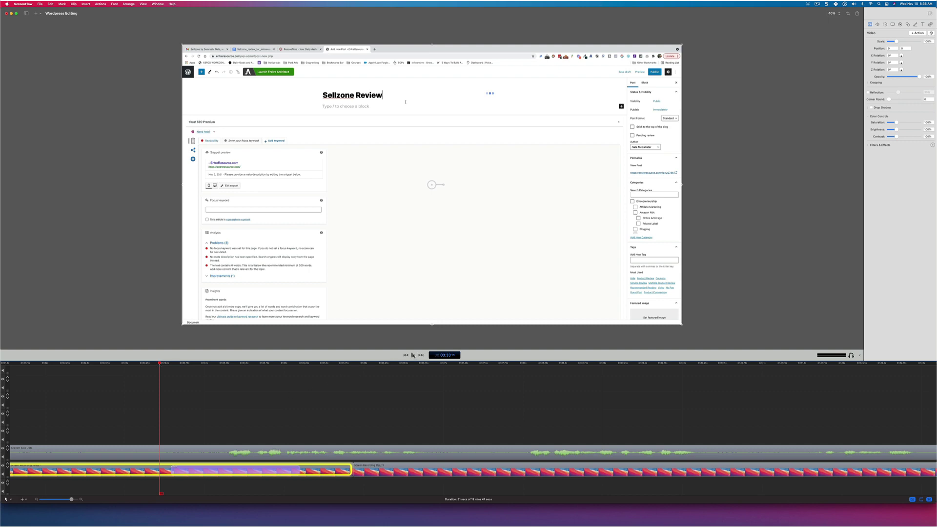
left_click(413, 356)
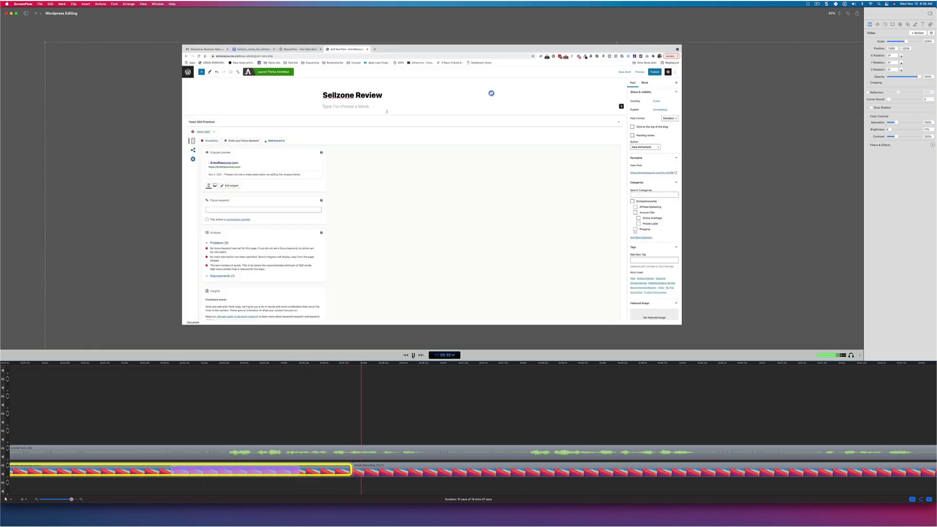
key("space")
key("Delete")
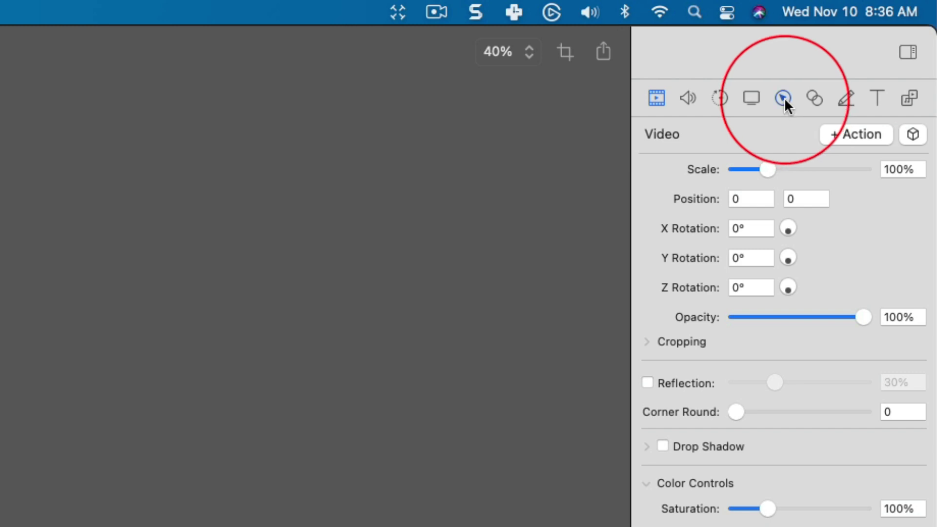
Step: Remove the cursor callout's background dimming and set its magnification to about 292%
left_click(783, 98)
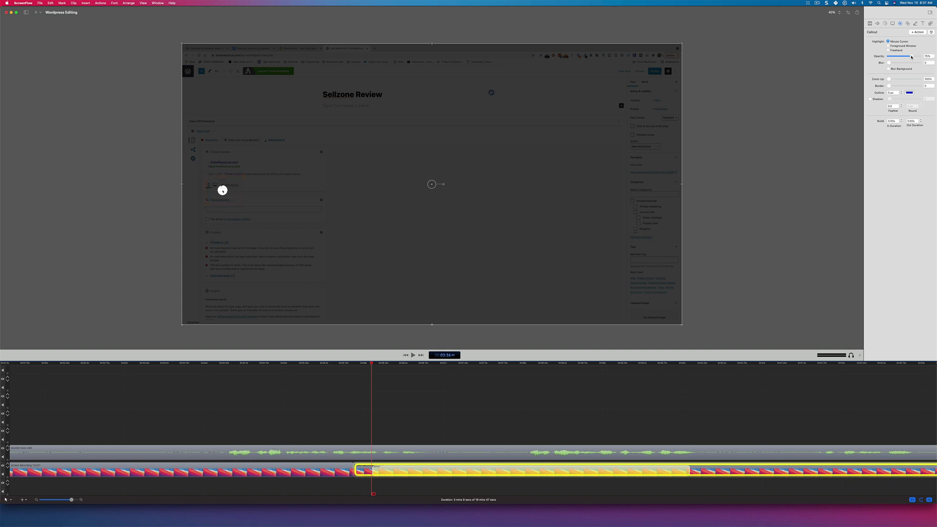
left_click_drag(911, 57, 880, 57)
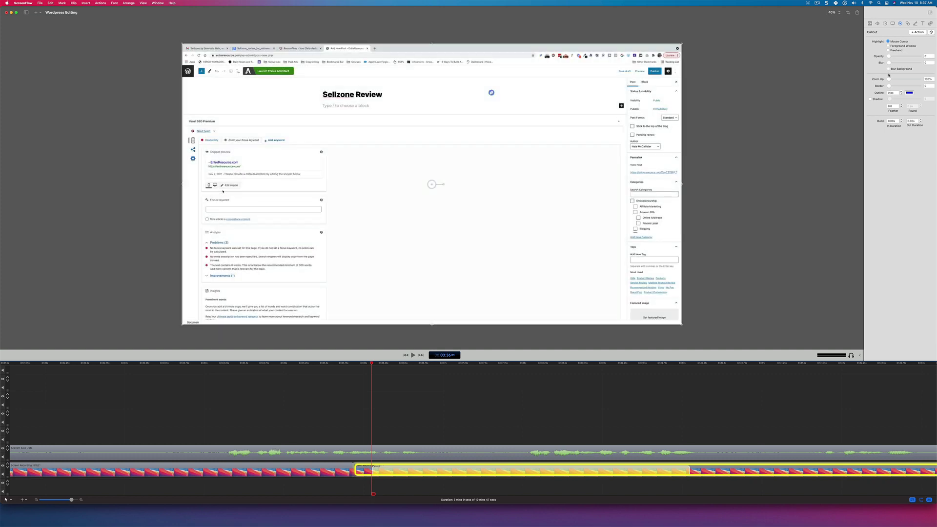
left_click_drag(889, 79, 913, 79)
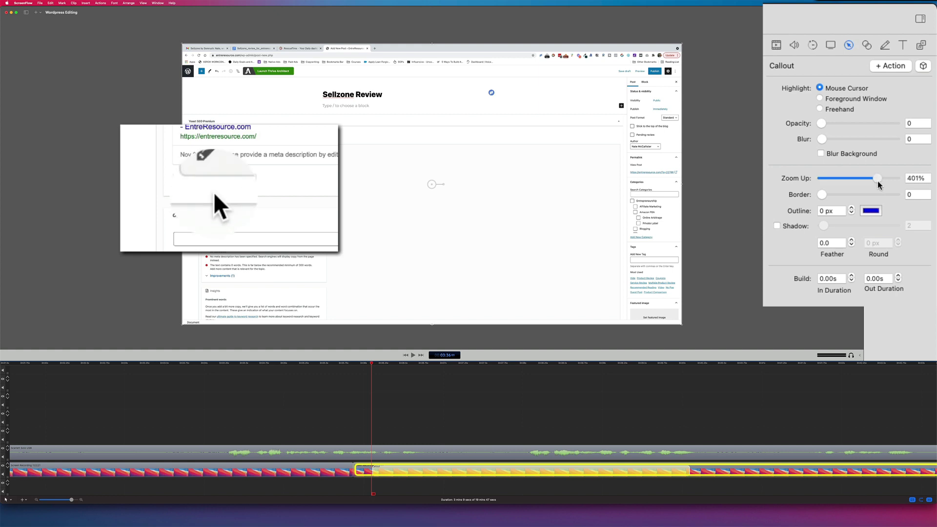
left_click_drag(878, 185, 856, 185)
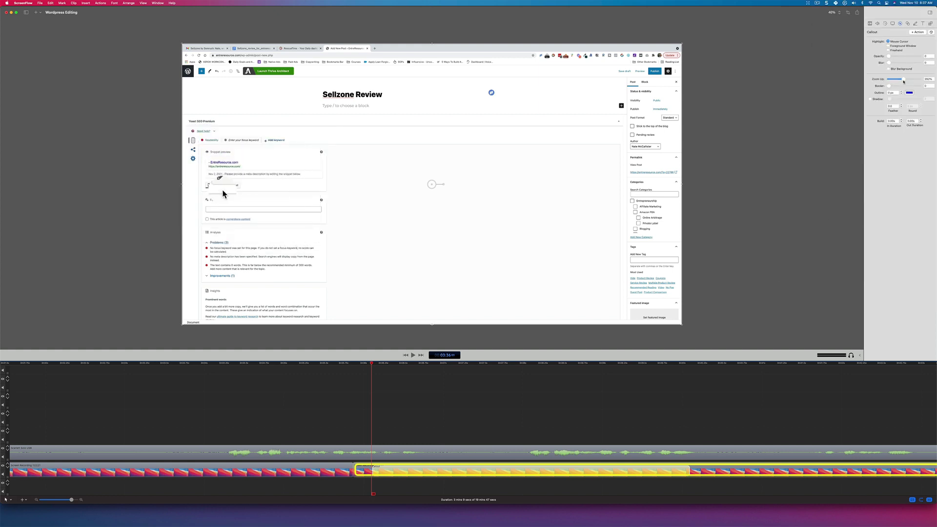
Step: Preview the callout, then drop its Zoom Up magnification to 100%
key("space")
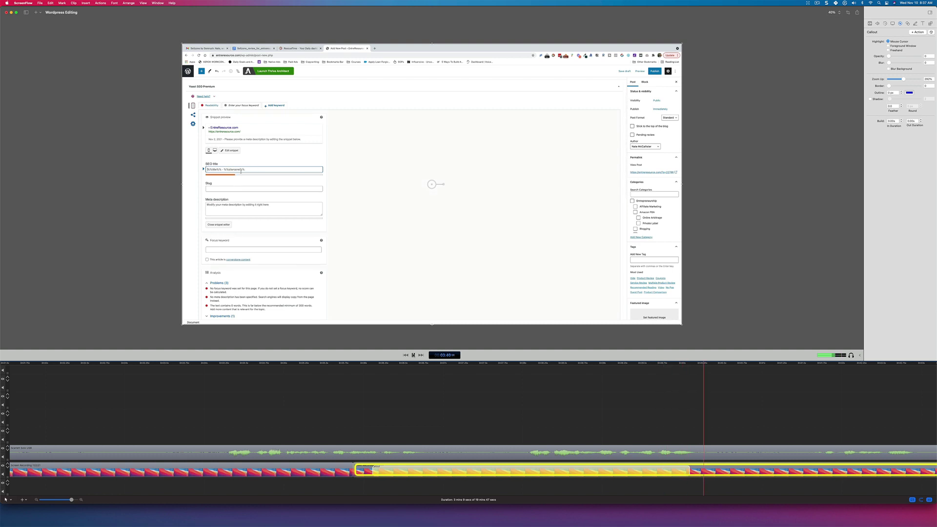
key("space")
mouse_move(900, 79)
left_mouse_down()
mouse_move(879, 77)
mouse_move(898, 87)
left_mouse_up()
Step: Thicken the cursor callout's outline ring to 16 px
left_click(598, 364)
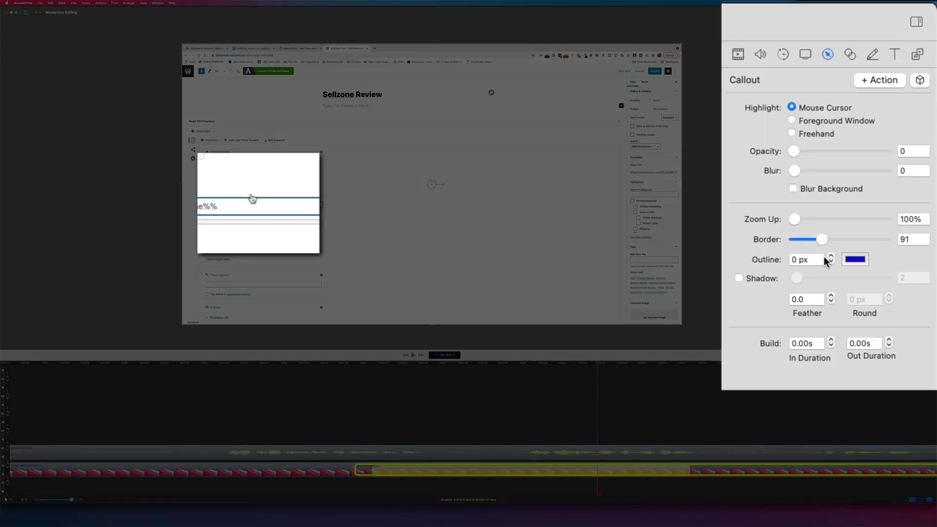
left_click(831, 256)
left_click(831, 256)
left_click(831, 256)
left_click(830, 256)
left_click(831, 256)
left_click(831, 256)
left_click(831, 256)
left_click(831, 255)
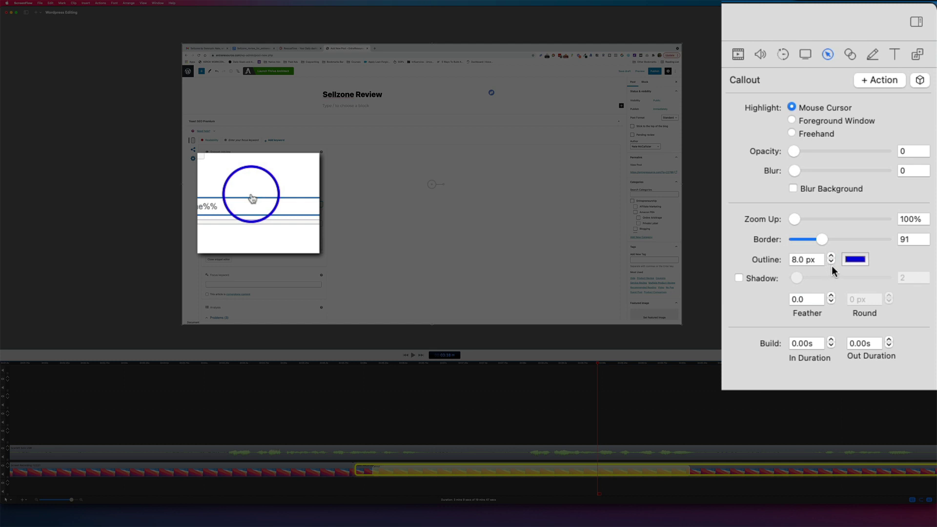
left_click(829, 256)
left_click(829, 256)
left_click(829, 256)
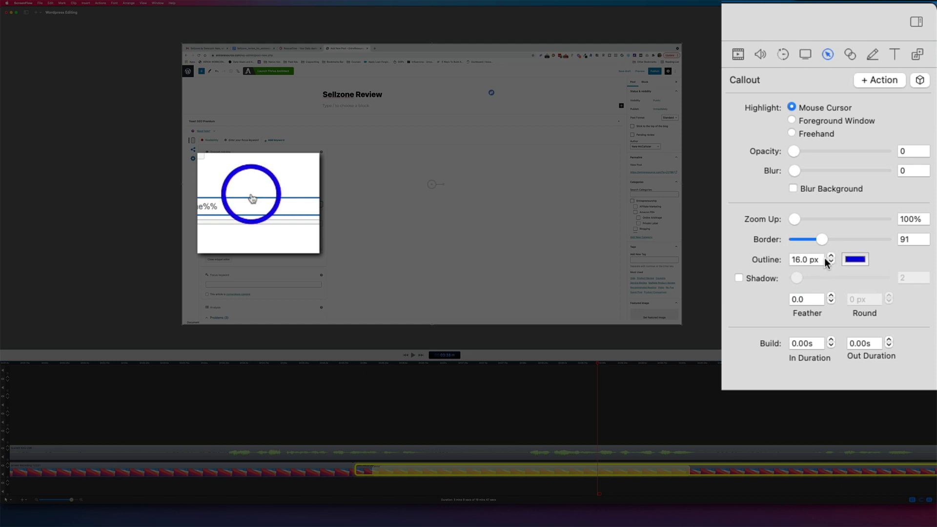
Step: Set the callout border to 300, the outline to red, and in/out durations to 0.30s
left_click_drag(822, 239, 921, 260)
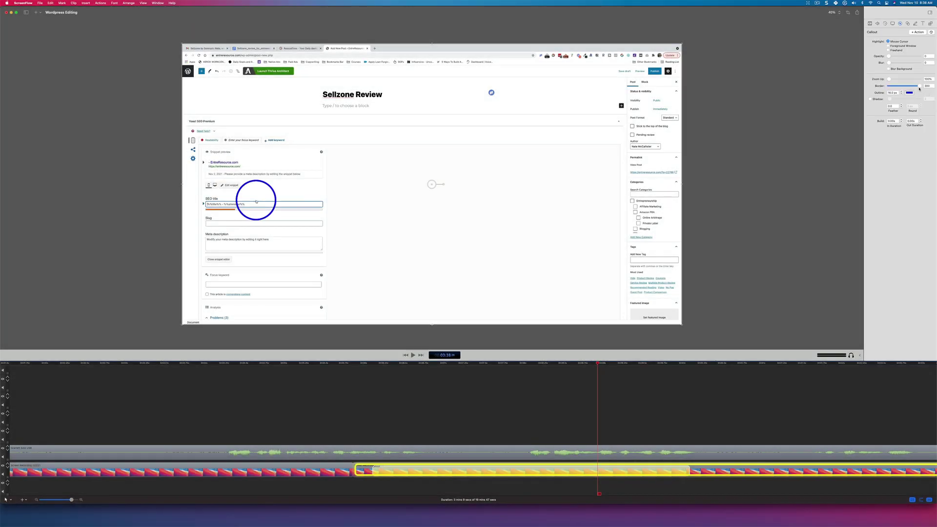
left_click(909, 92)
left_click_drag(19, 439, 47, 432)
left_click(848, 114)
left_click(901, 113)
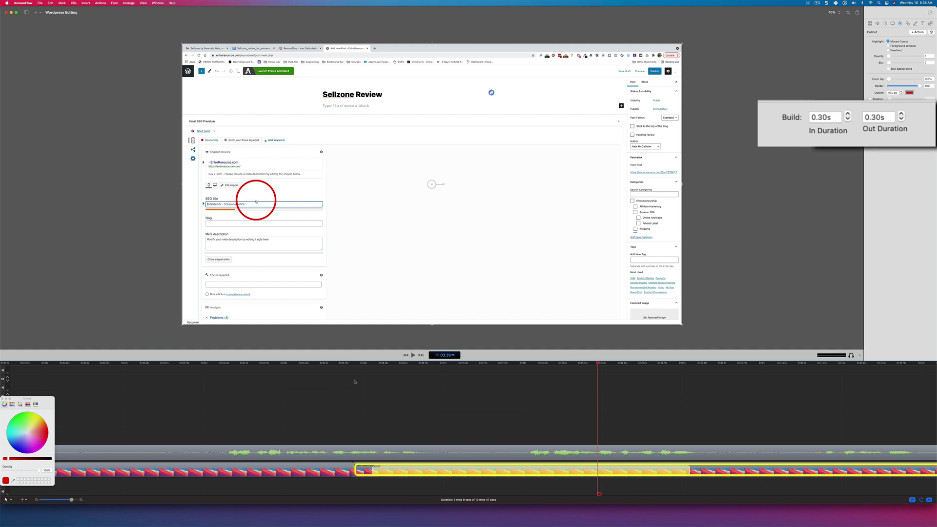
Step: Play back the section to preview the red callout building in and out
left_click(369, 364)
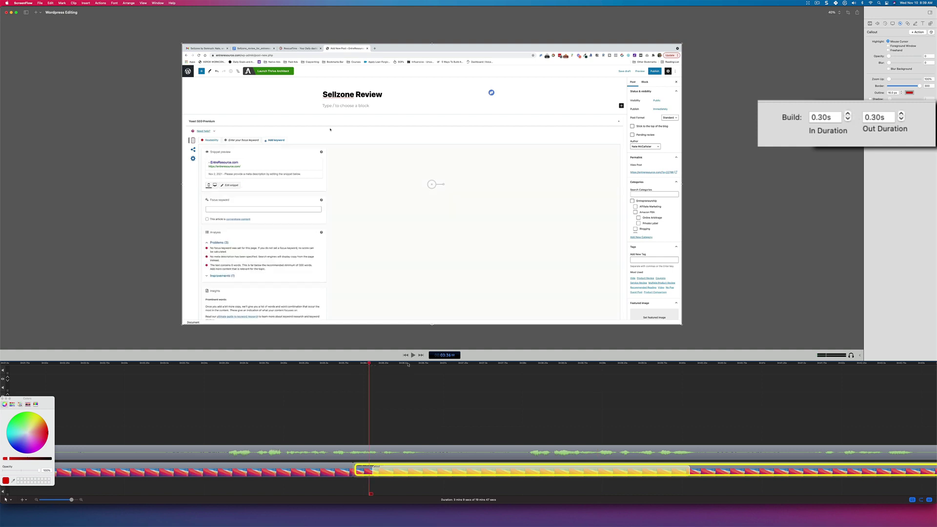
left_click(369, 378)
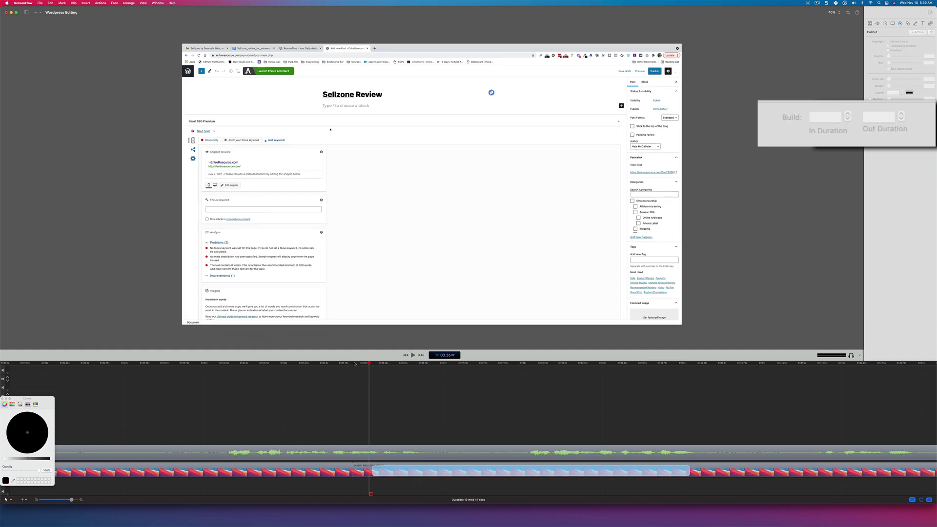
left_click(354, 364)
left_click(413, 355)
key("space")
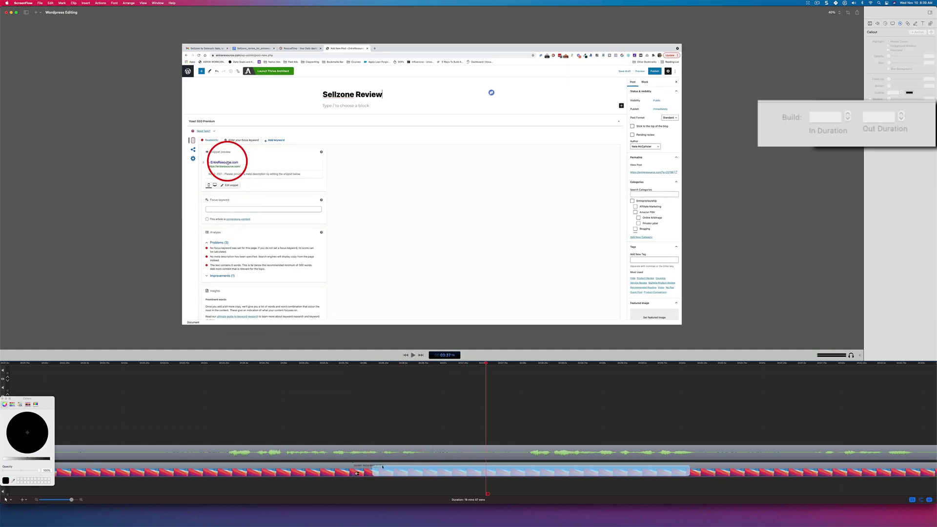
left_click(413, 470)
left_click(435, 363)
left_click(412, 355)
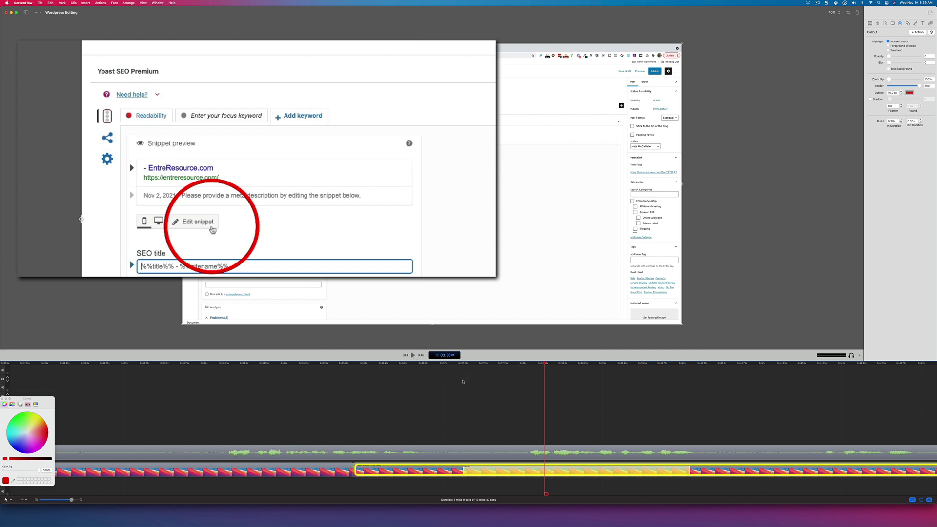
left_click(413, 355)
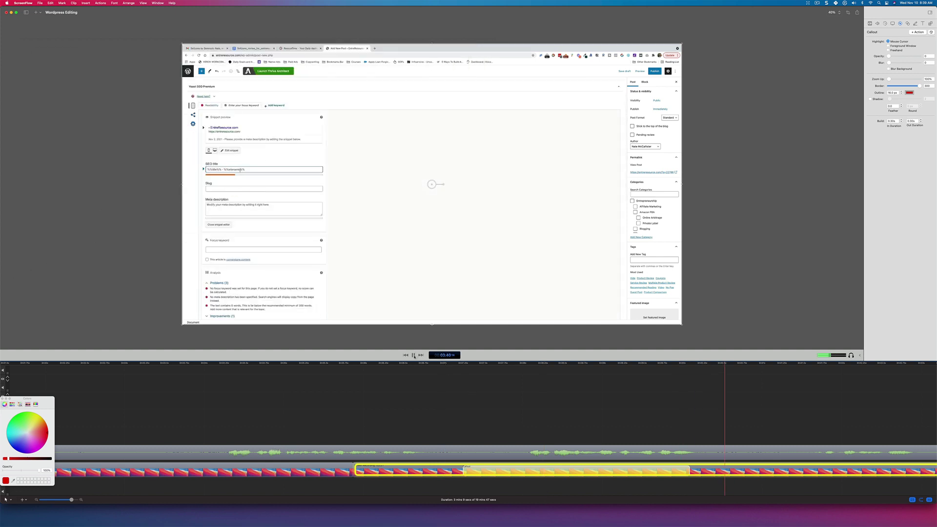
left_click(413, 355)
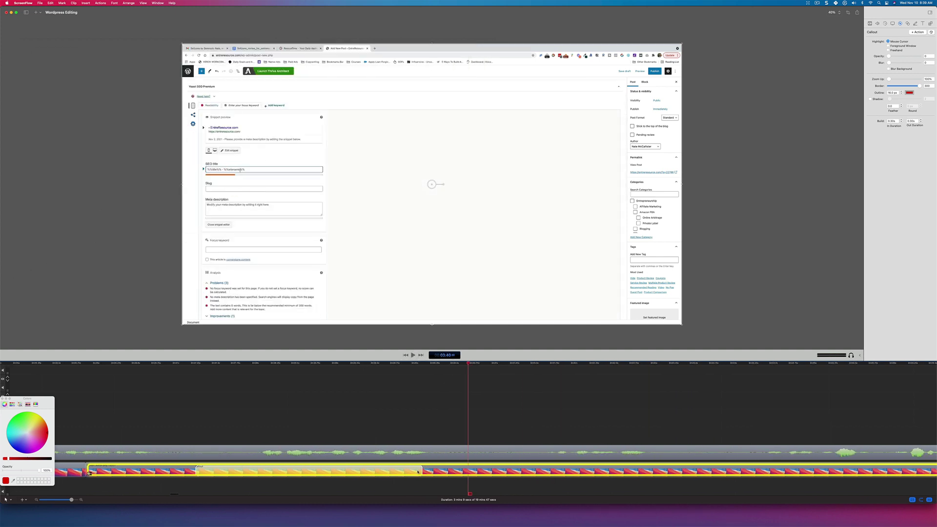
Step: Lengthen the callout clip and zoom the timeline out to show the whole project
left_click_drag(422, 471, 907, 471)
scroll(138, 461, "right", 5)
left_click(53, 501)
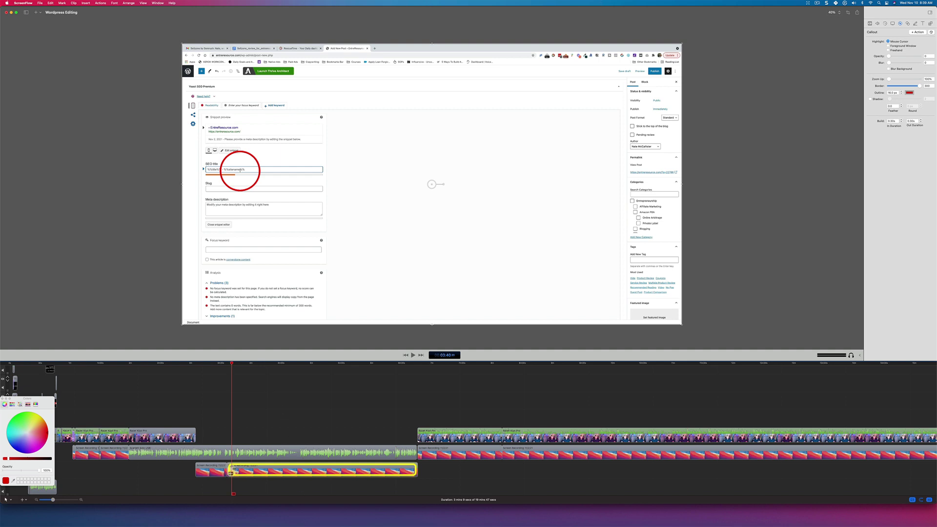
Step: Delete the red circle callout and play the SEO title section back without it
key("Delete")
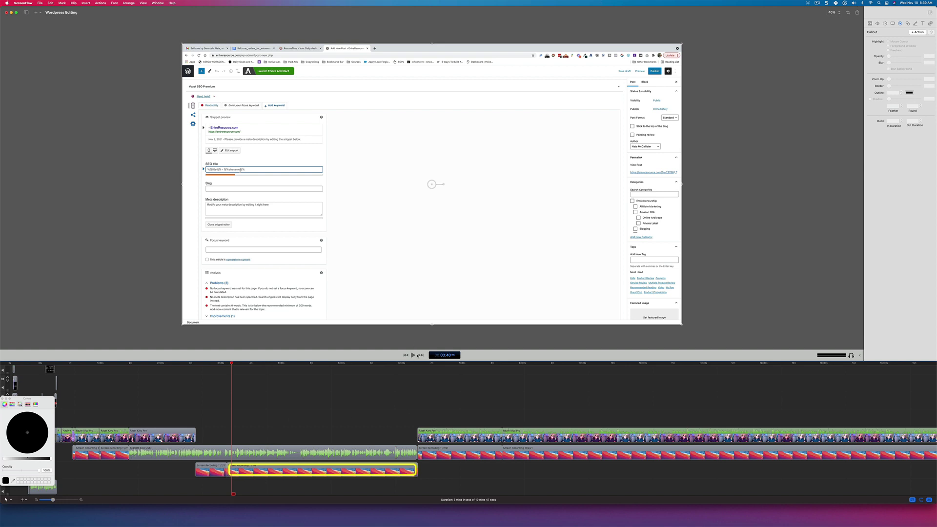
left_click(413, 356)
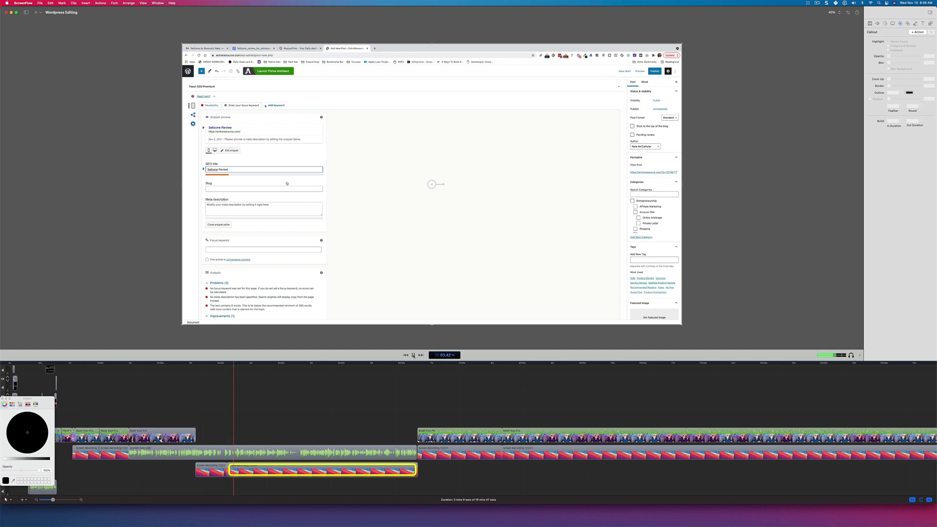
left_click(413, 355)
Step: Add a callout at the playhead, switch it to Freehand, and paint highlights over the SEO title
key("super+shift+c")
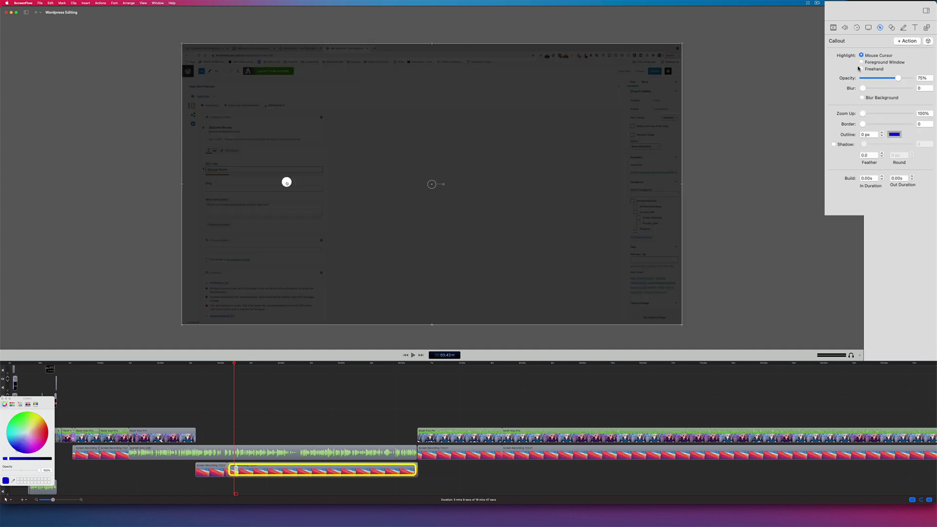
left_click(862, 64)
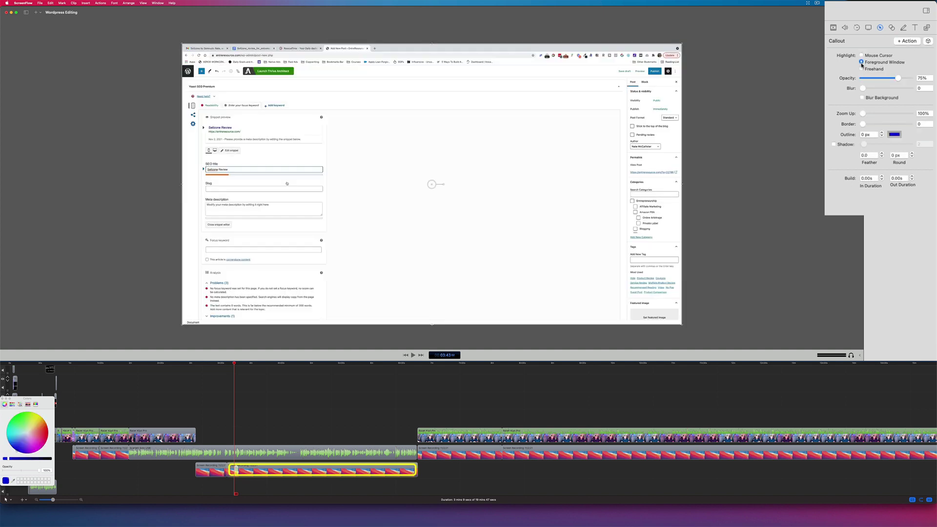
left_click(861, 56)
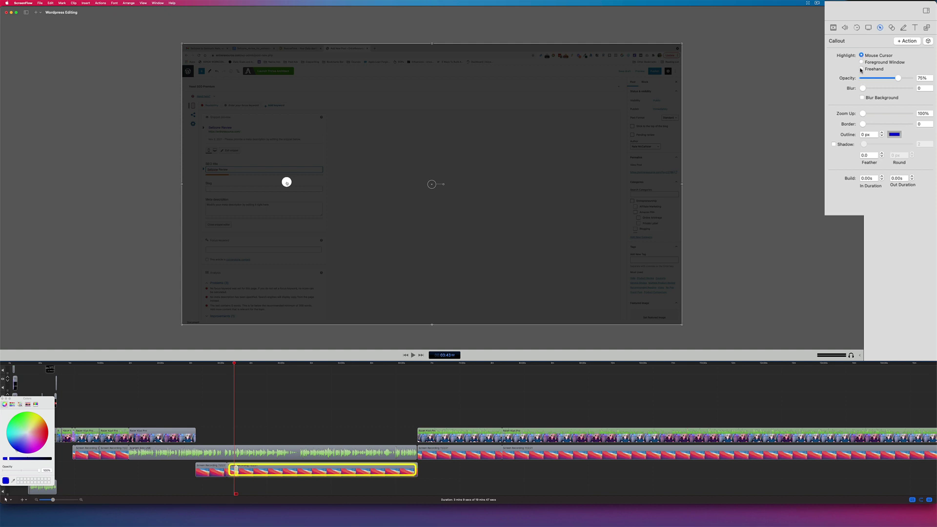
left_click(861, 70)
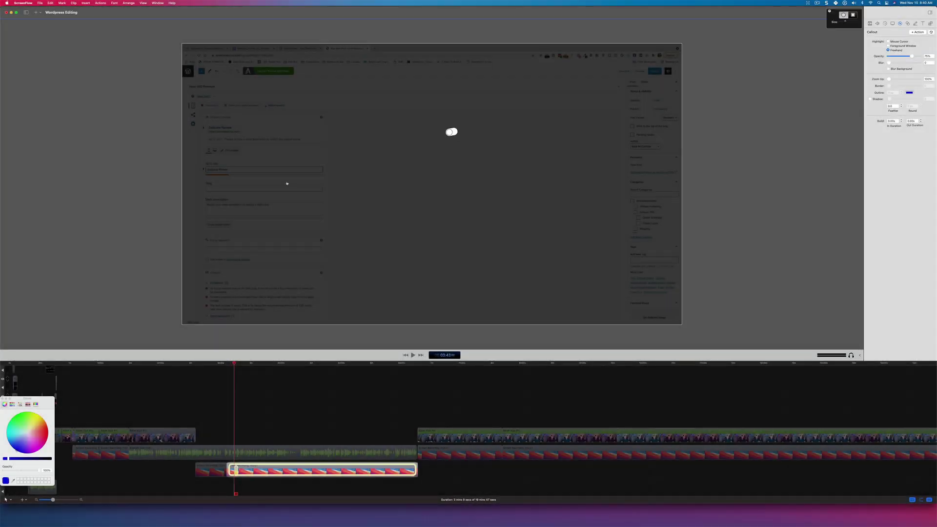
mouse_move(456, 131)
left_mouse_down()
mouse_move(409, 182)
mouse_move(499, 197)
mouse_move(477, 134)
mouse_move(433, 142)
mouse_move(456, 162)
mouse_move(452, 153)
mouse_move(495, 165)
mouse_move(473, 162)
left_mouse_up()
left_click_drag(206, 168, 230, 170)
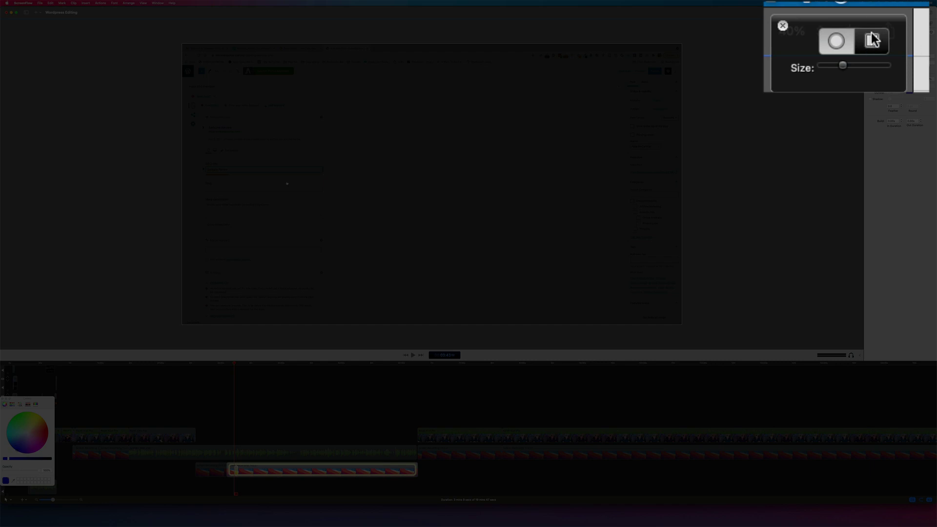
Step: With a square brush, spotlight a rectangle around the SEO title field and replay from 03:40
left_click(872, 40)
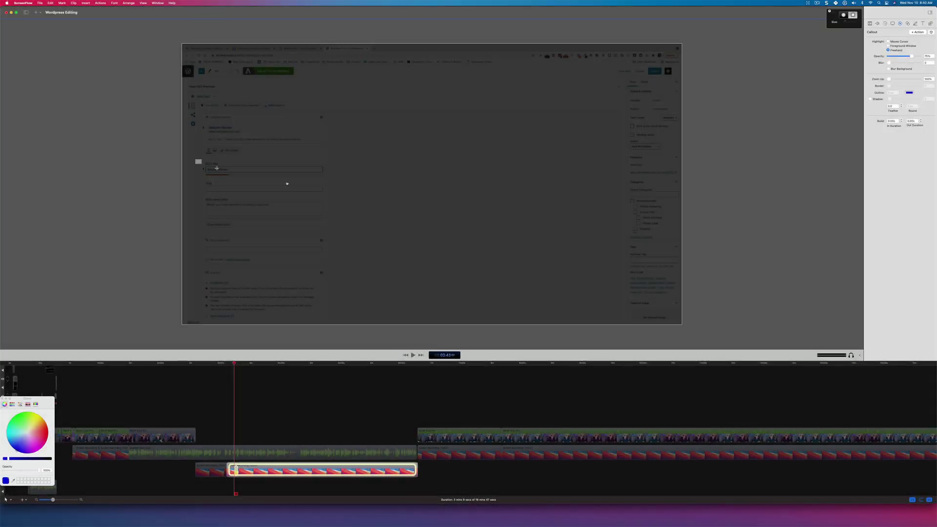
left_click_drag(195, 159, 330, 180)
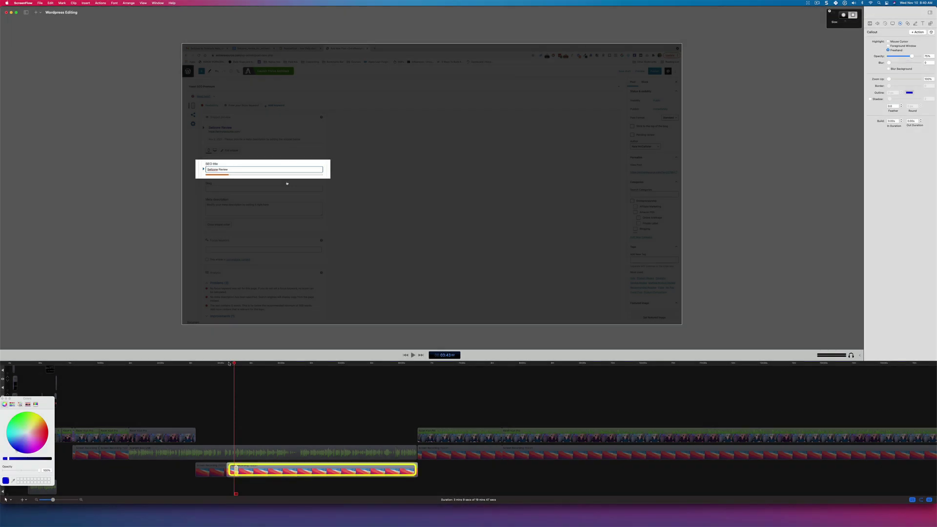
left_click(231, 365)
left_click(231, 363)
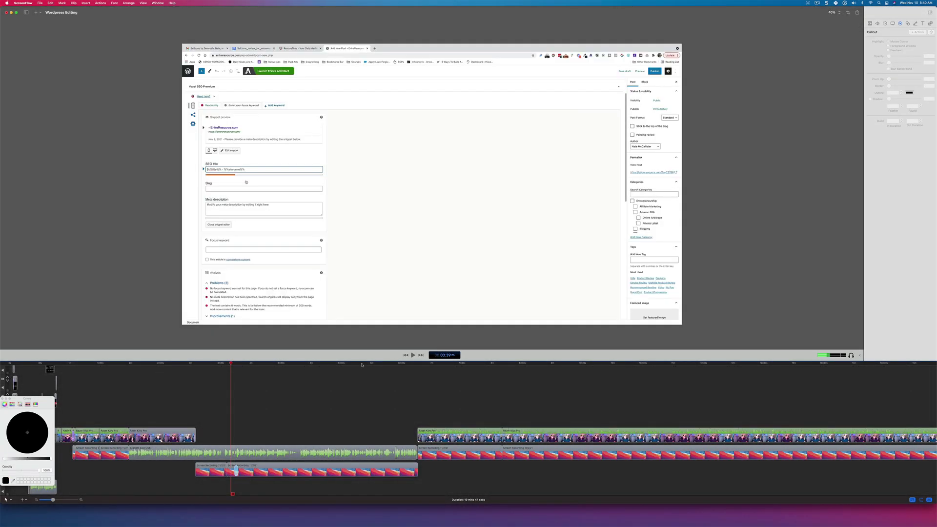
left_click(413, 355)
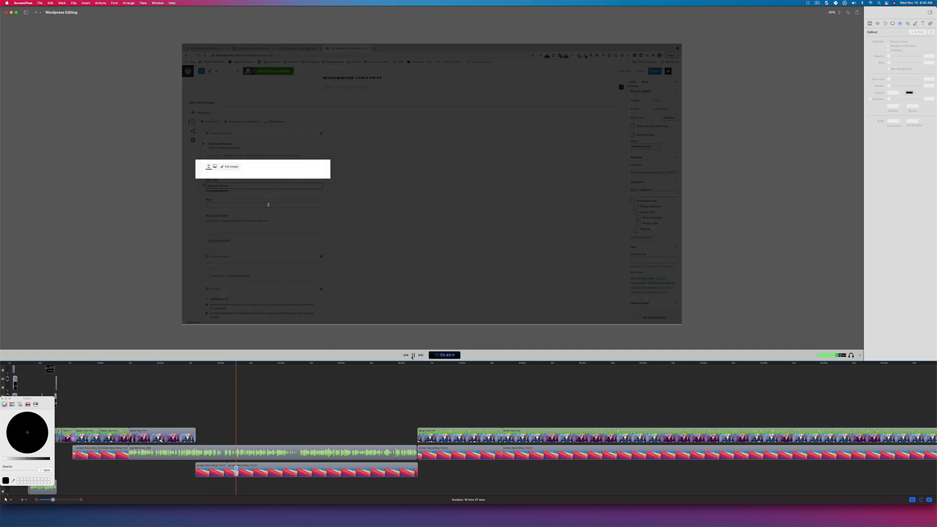
left_click(414, 356)
Step: Split the clip at 03:42 and at the callout start, then delete the six-second piece
left_click(250, 464)
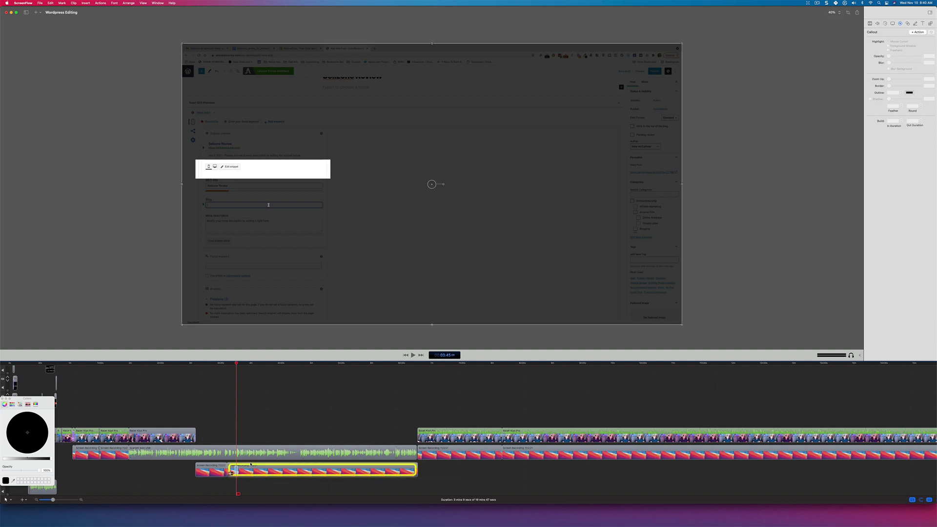
key("super+equal")
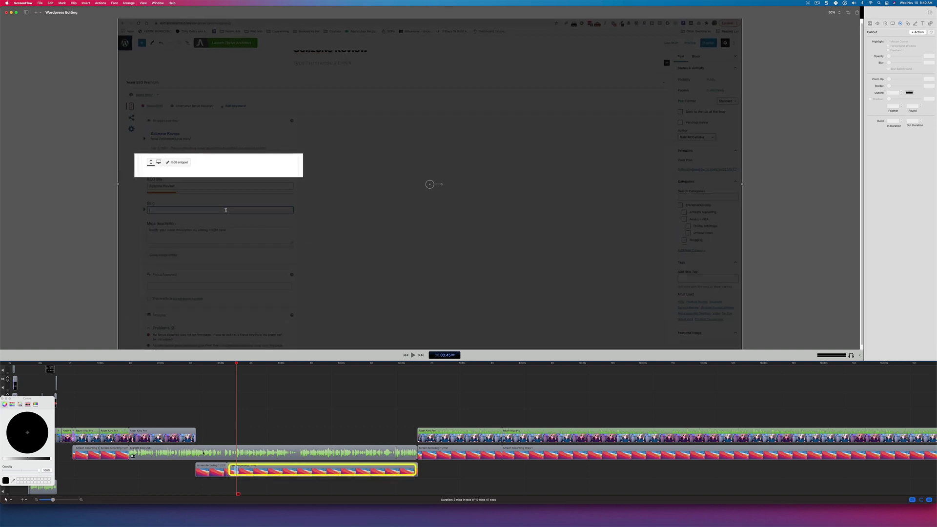
left_click(67, 499)
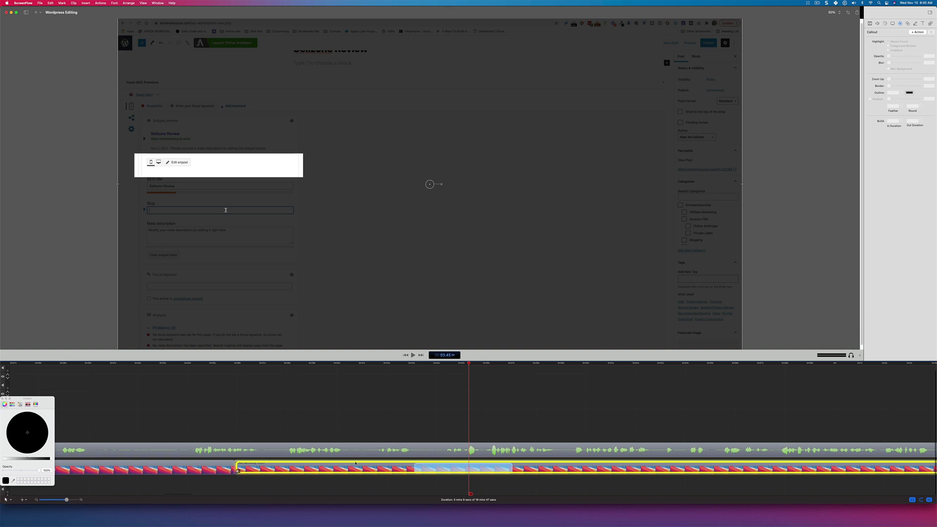
left_click(411, 364)
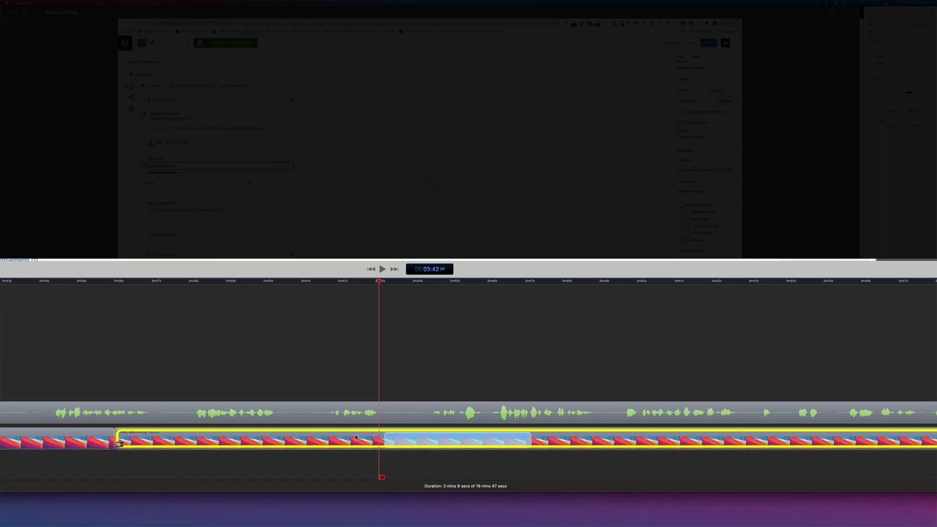
key("t")
left_click(491, 442)
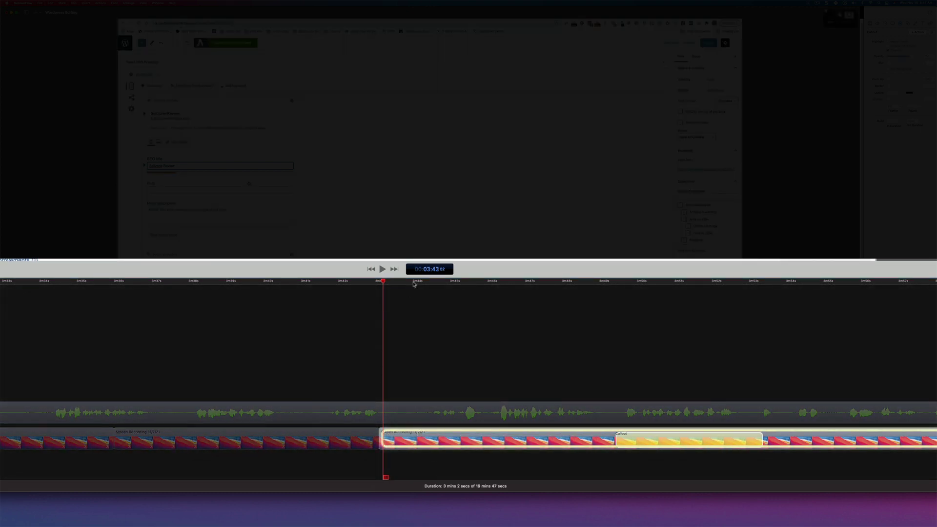
key("Down")
key("t")
left_click(501, 439)
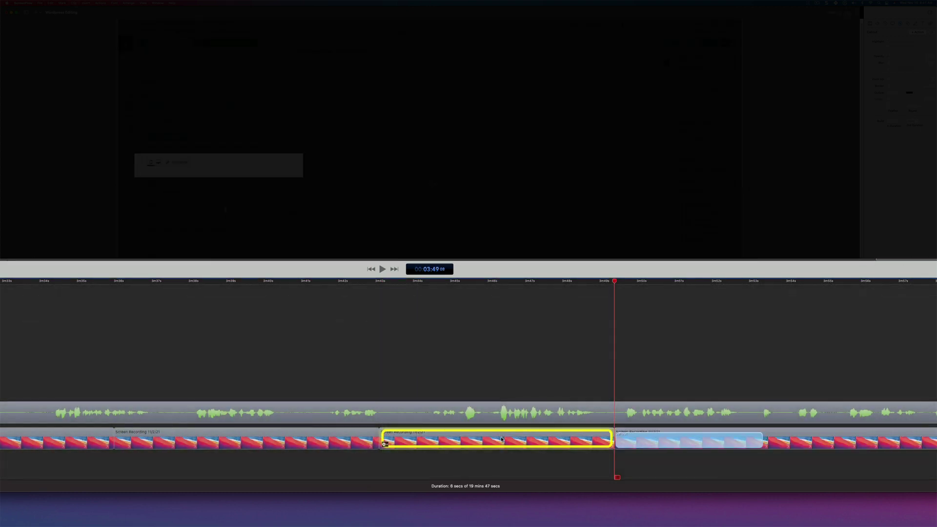
key("Delete")
Step: Add a freeze frame after the clip left of the gap and stretch it across the gap
left_click(121, 442)
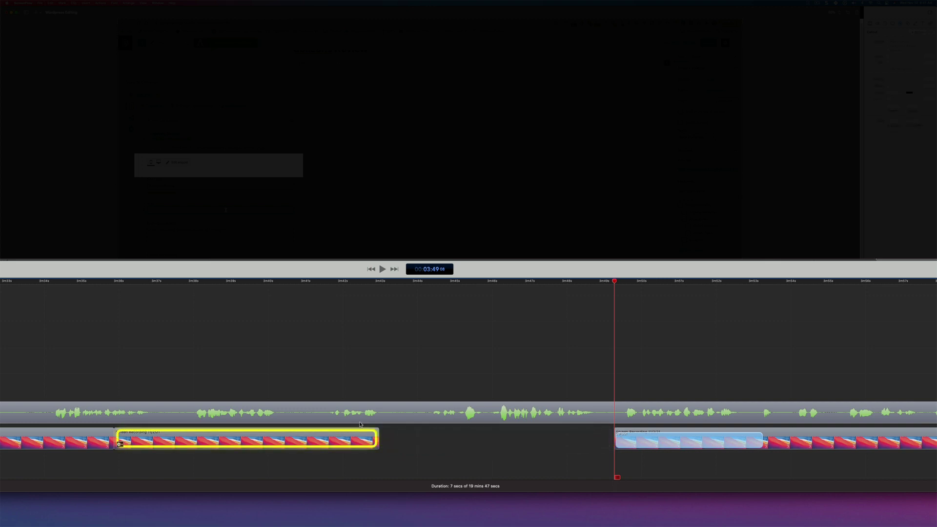
right_click(378, 283)
left_click(361, 442)
right_click(361, 442)
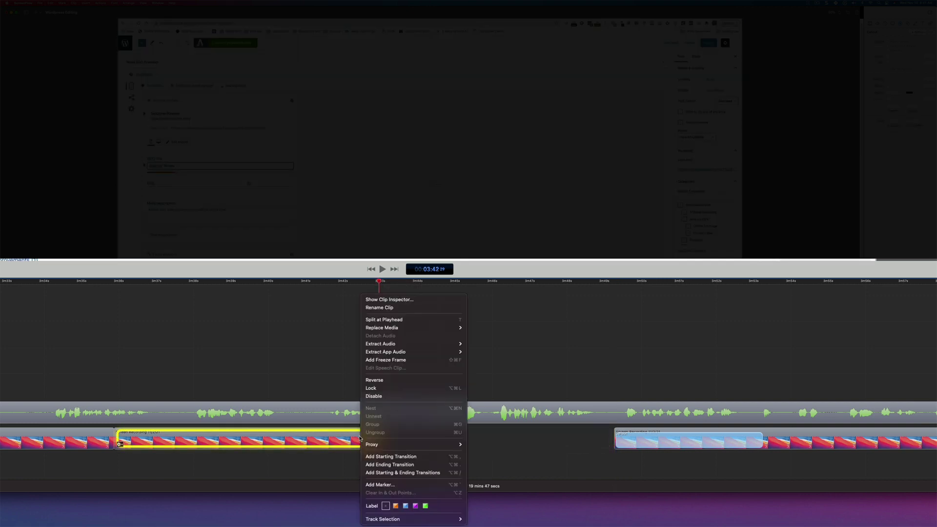
left_click(405, 361)
left_click_drag(453, 439, 615, 441)
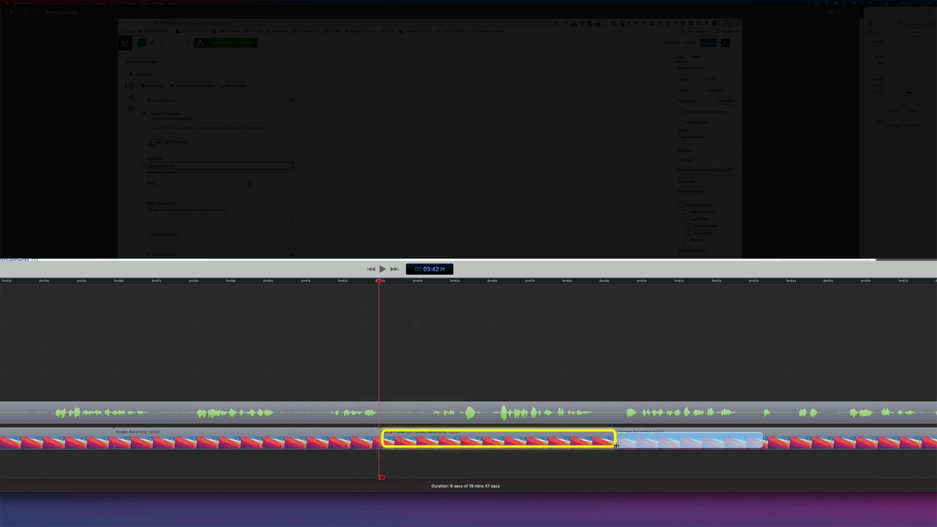
Step: Adjust the freeze frame so it ends exactly at the next recording clip, then replay from 3:42
left_click(665, 445)
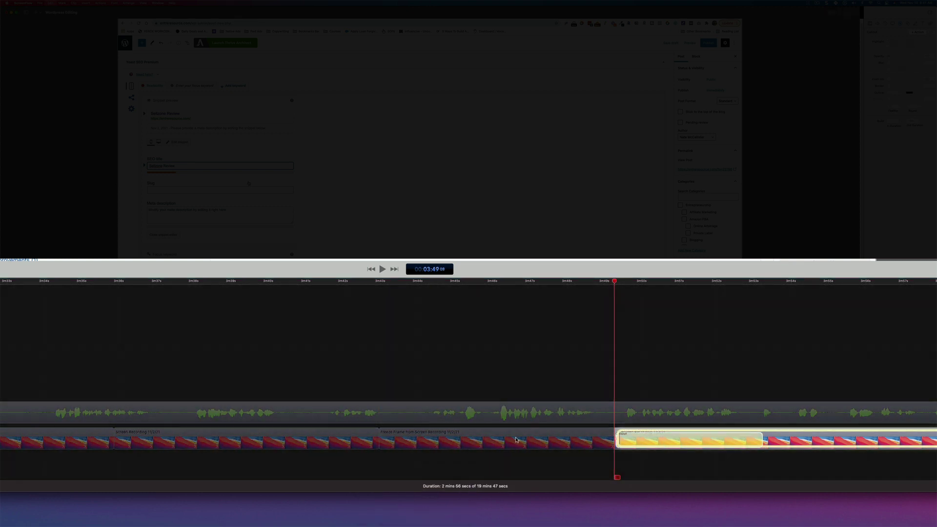
left_click(469, 439)
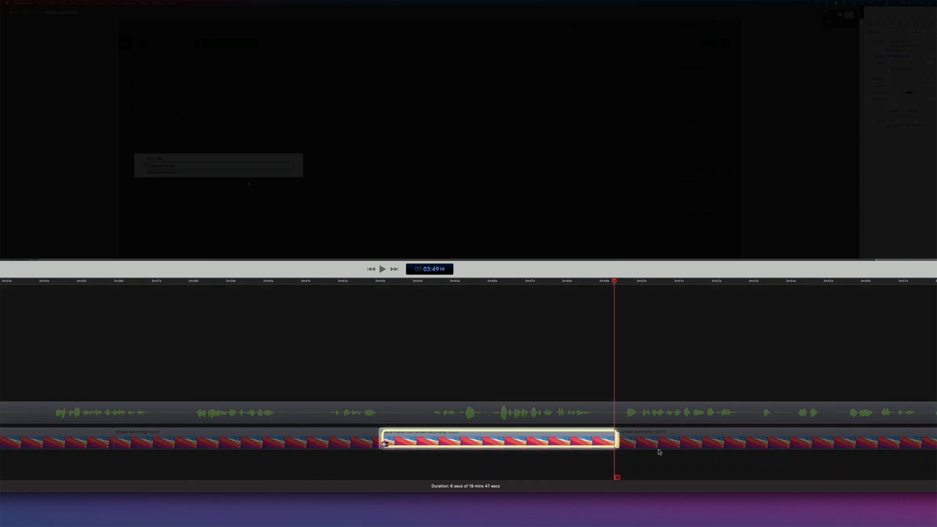
left_click(621, 440)
left_click(614, 440)
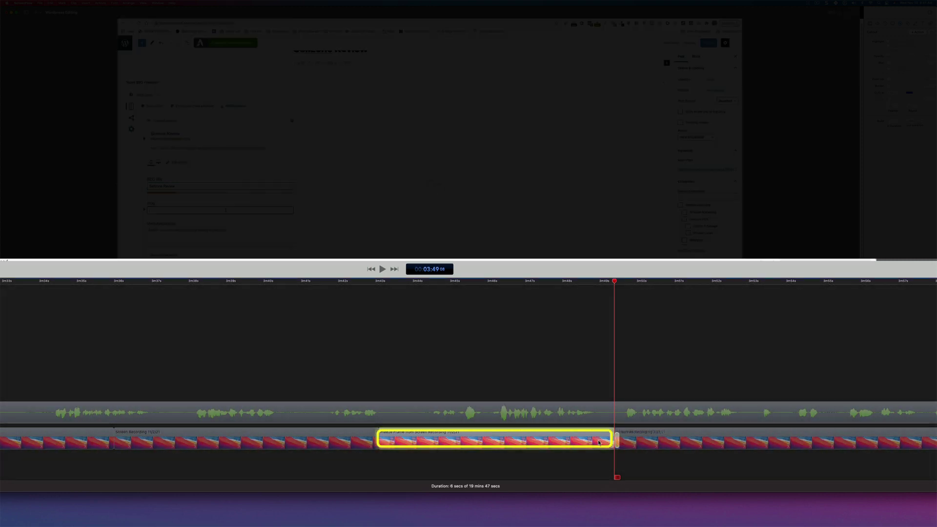
left_click_drag(616, 441, 584, 442)
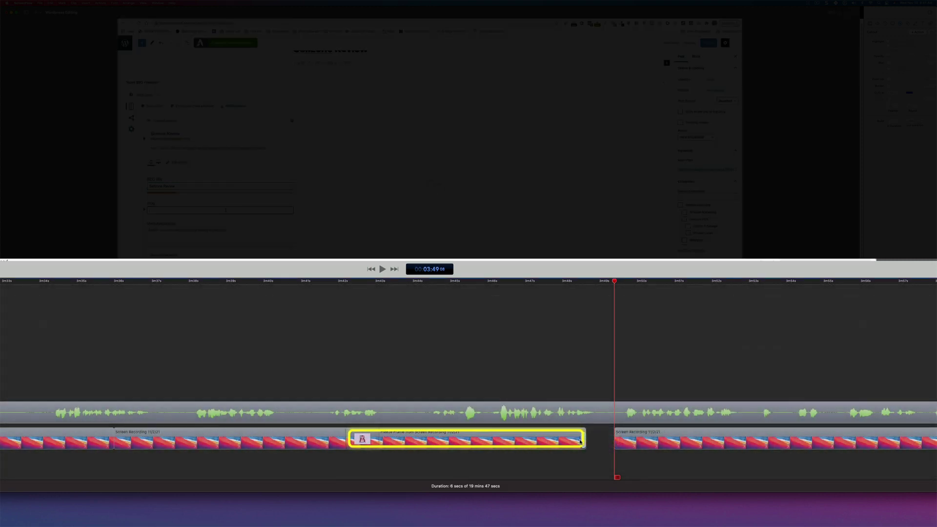
key("Up")
left_click_drag(543, 440, 555, 440)
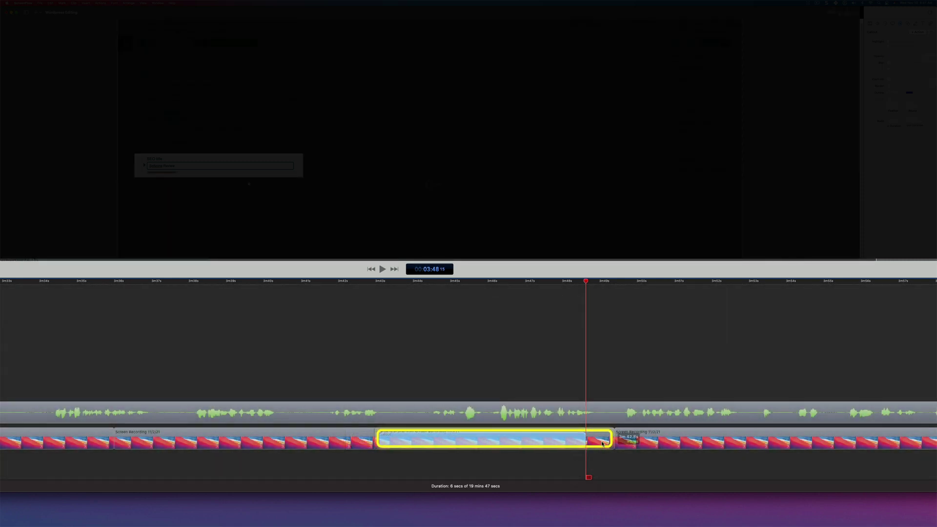
left_click(527, 466)
left_click(339, 283)
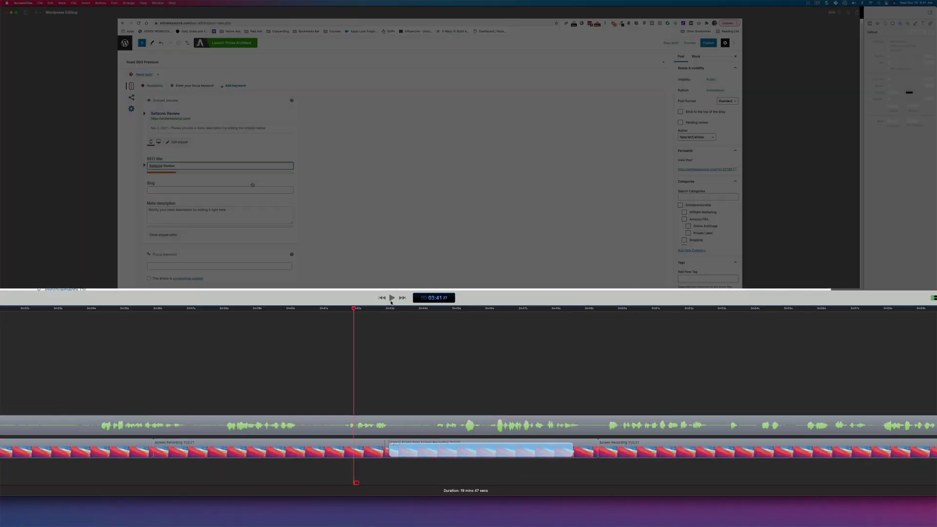
left_click(414, 355)
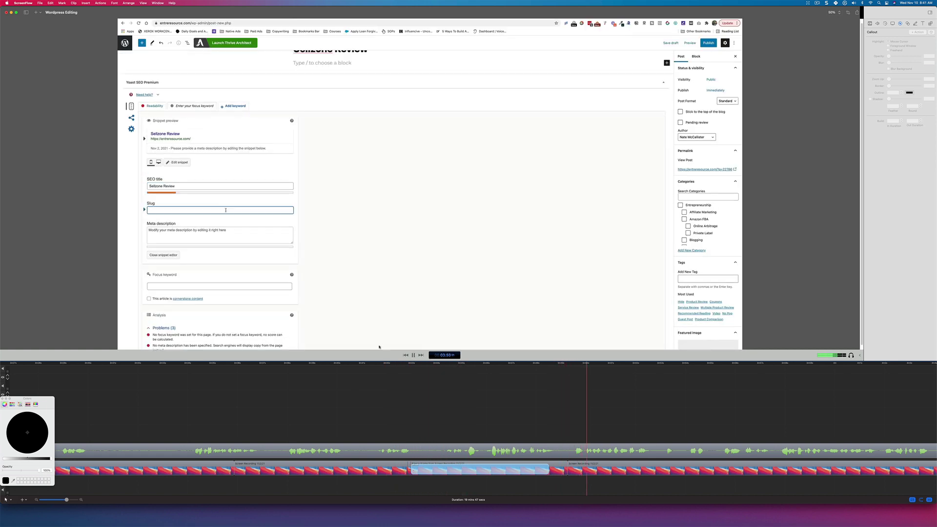
Step: Add a freehand callout to the freeze frame marking the SEO title field
key("space")
left_click(443, 452)
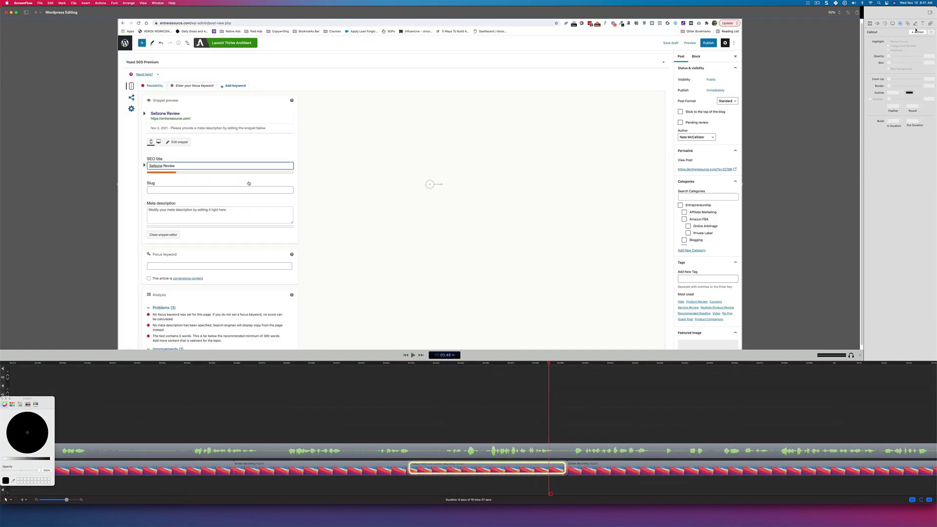
left_click(918, 32)
left_click(802, 122)
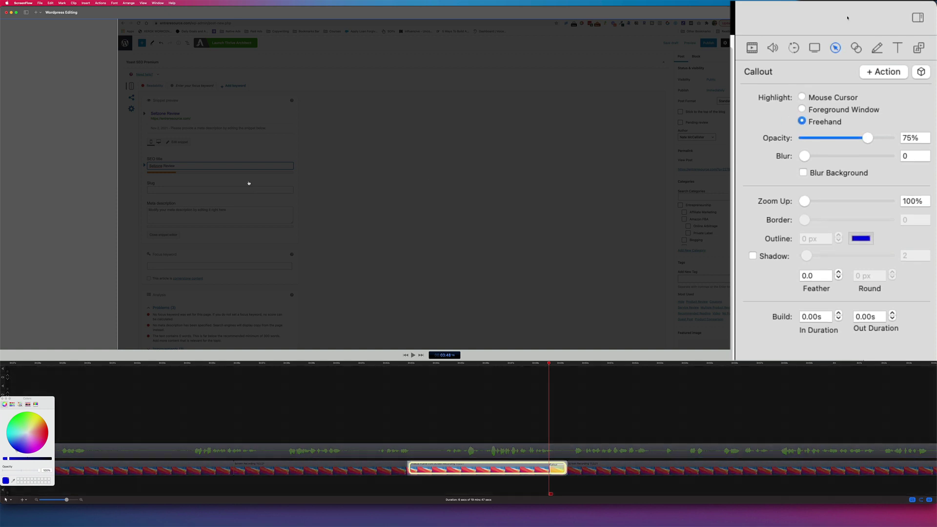
mouse_move(138, 154)
left_mouse_down()
mouse_move(220, 175)
mouse_move(302, 176)
left_mouse_up()
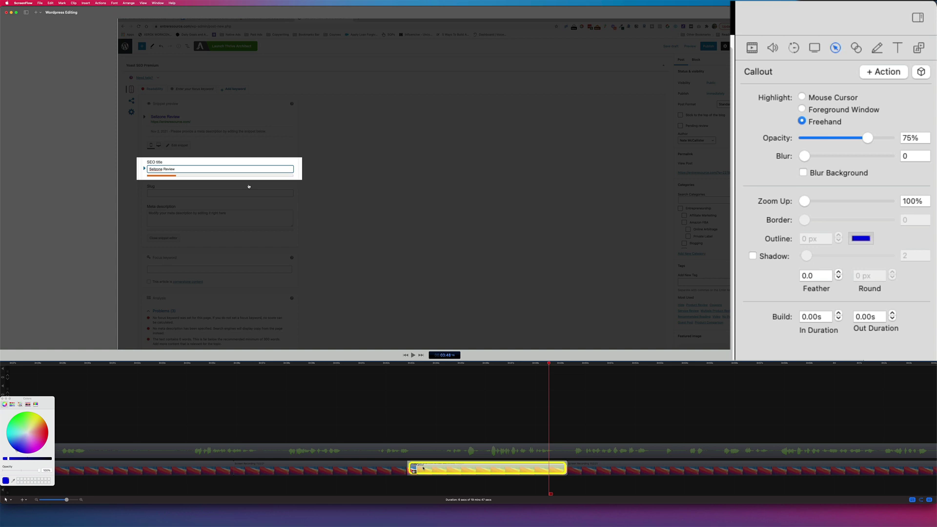
Step: Set the callout's build in and out to 0.30s and feather to 2.5, then preview from 3:43
left_click(839, 314)
left_click(838, 314)
left_click(838, 313)
left_click(892, 314)
left_click(891, 314)
left_click(892, 314)
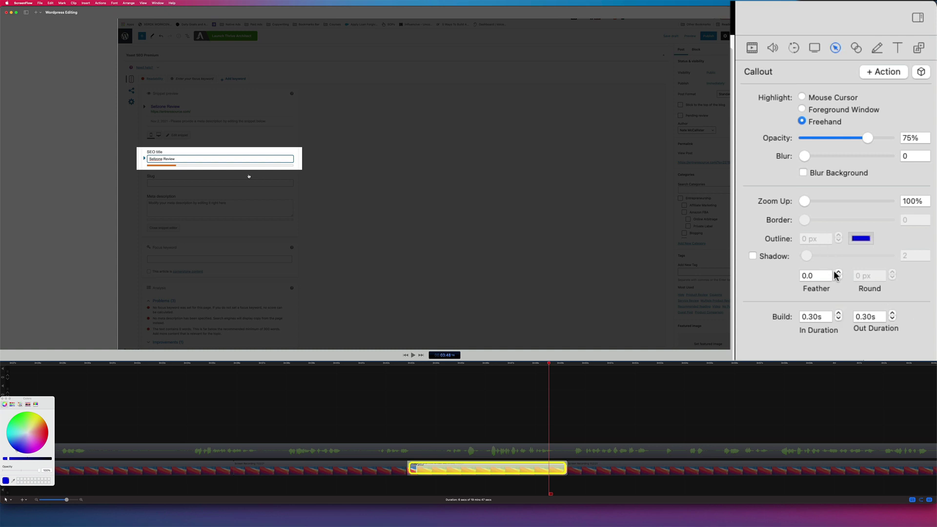
left_click(836, 272)
left_click(836, 273)
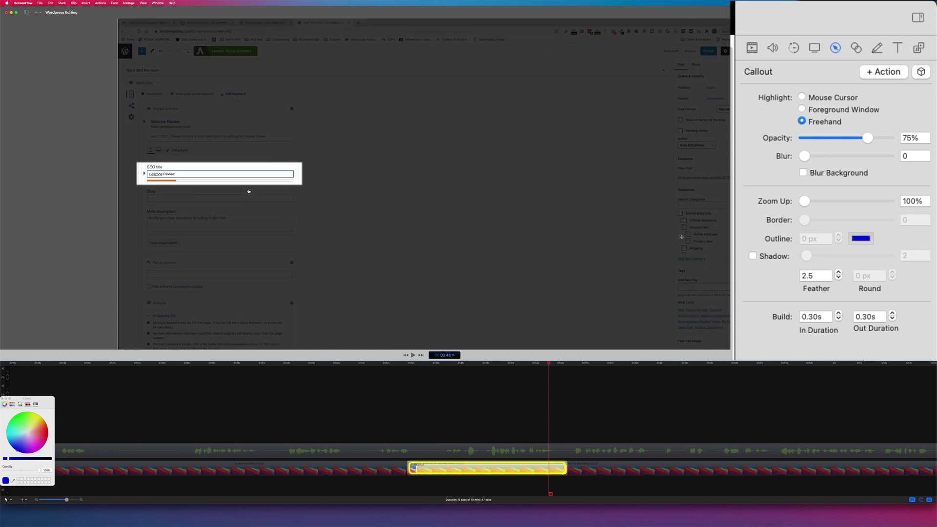
left_click(415, 363)
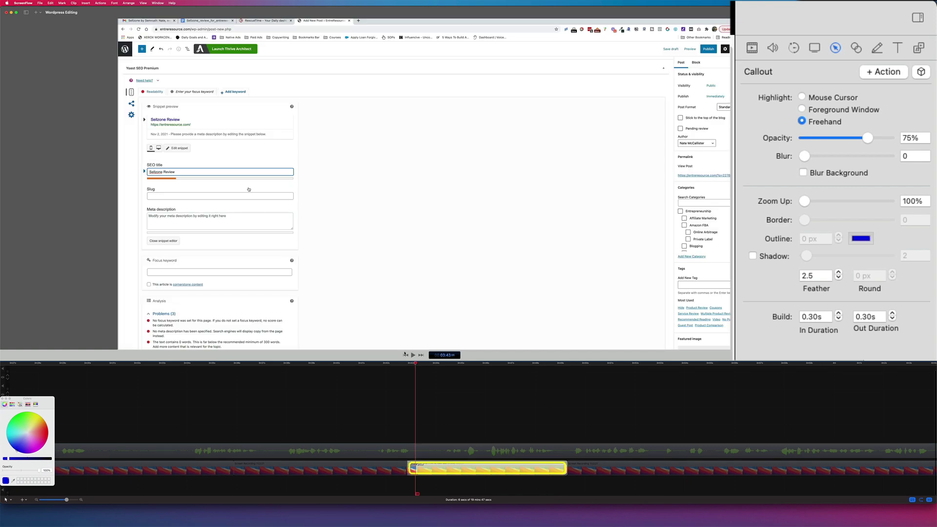
key("space")
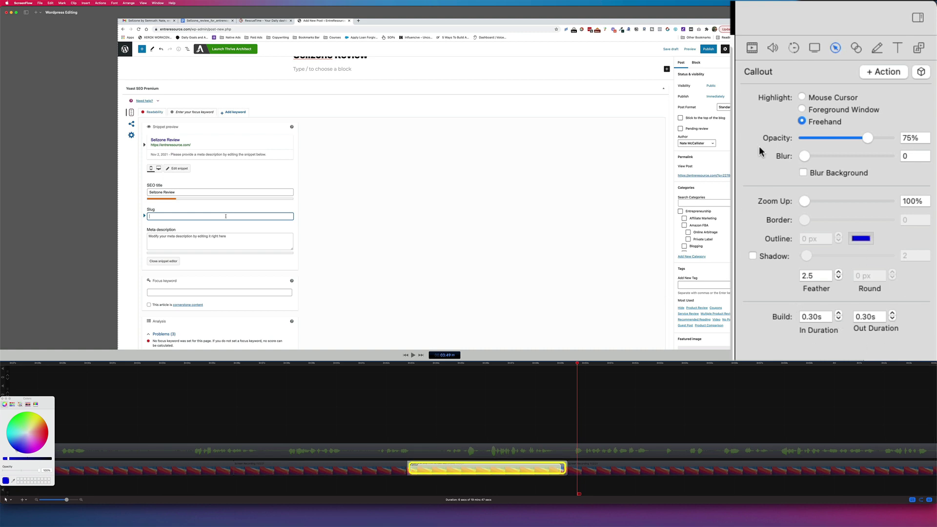
Step: Turn on Blur Background for the SEO title callout and raise the blur to about 13
left_click(803, 173)
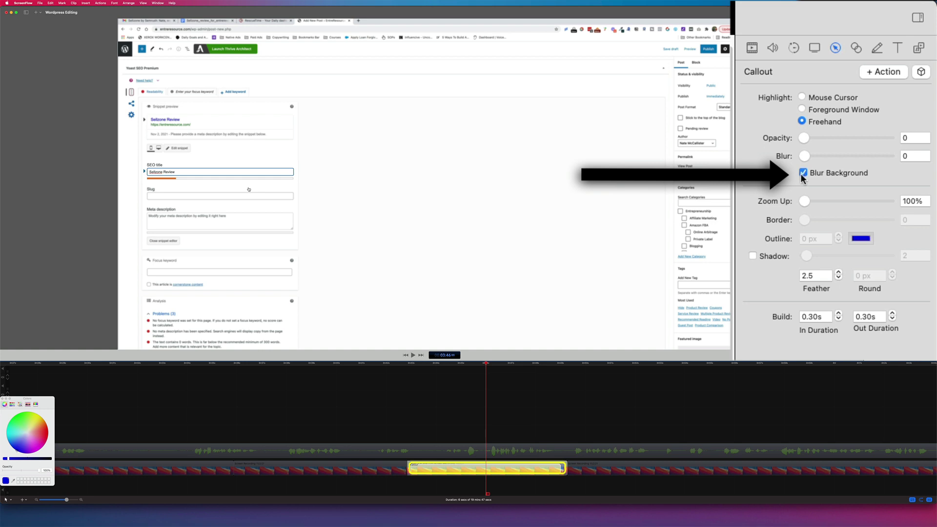
left_click_drag(804, 156, 867, 156)
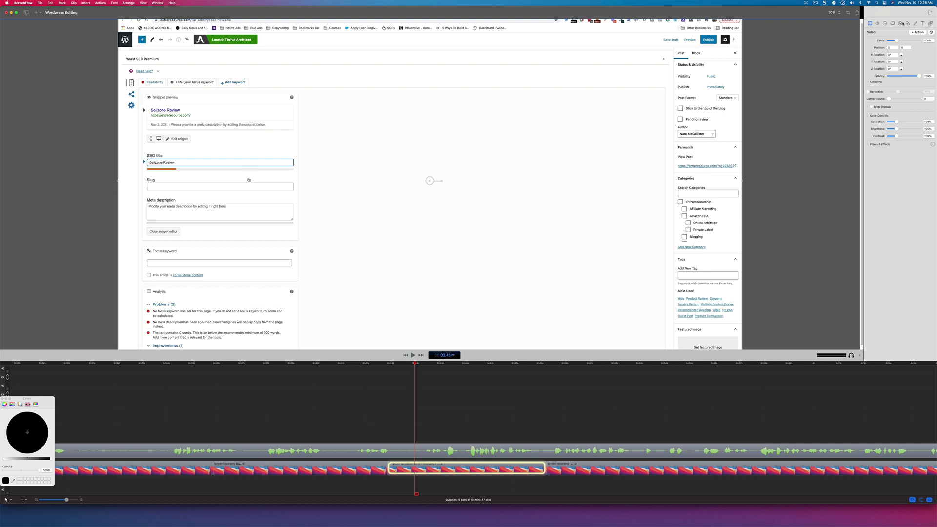
Step: Add a freehand callout over the SEO title with opacity 0, blur 20, and a longer fade-in
left_click(899, 23)
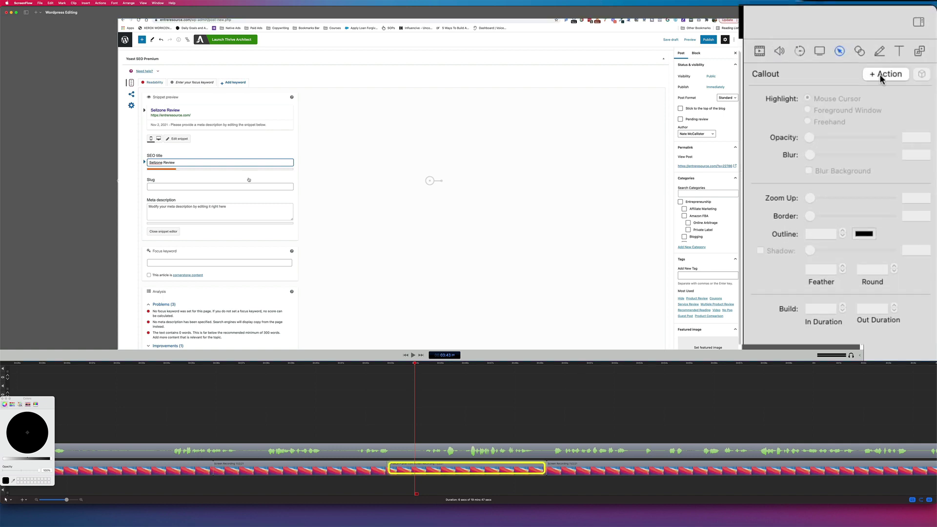
left_click(917, 32)
left_click(888, 50)
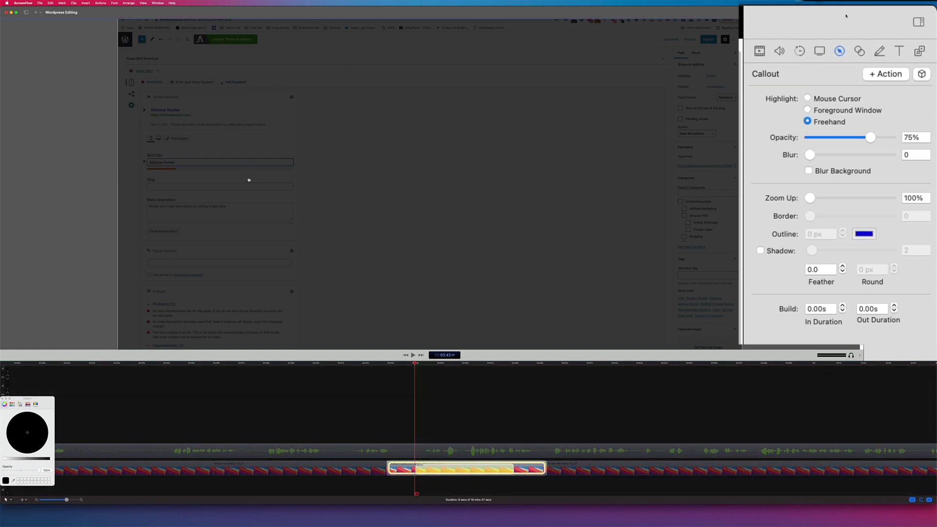
left_click_drag(143, 151, 297, 170)
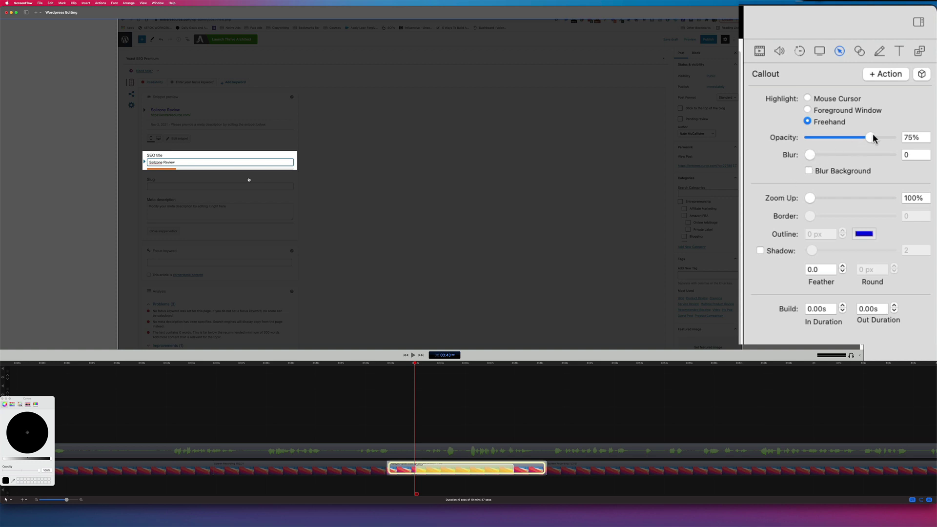
left_click_drag(870, 138, 933, 162)
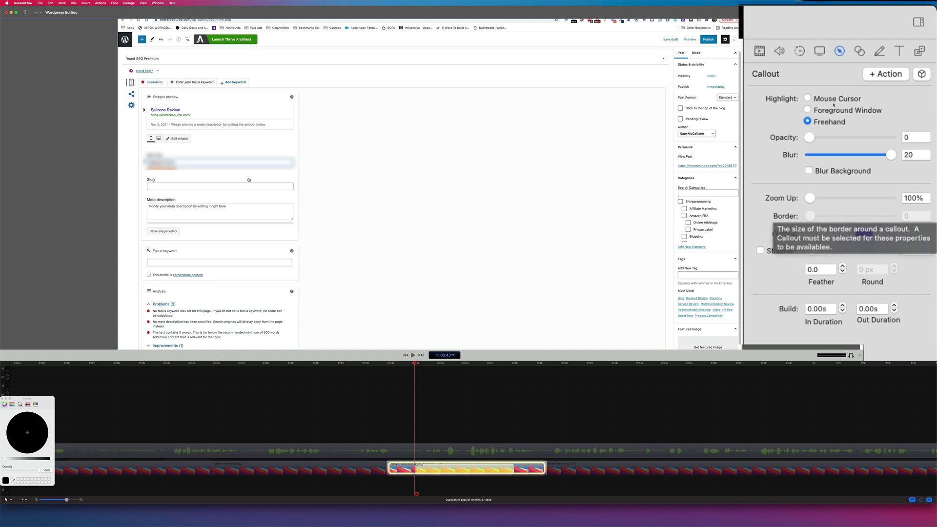
left_click(842, 305)
left_click(842, 306)
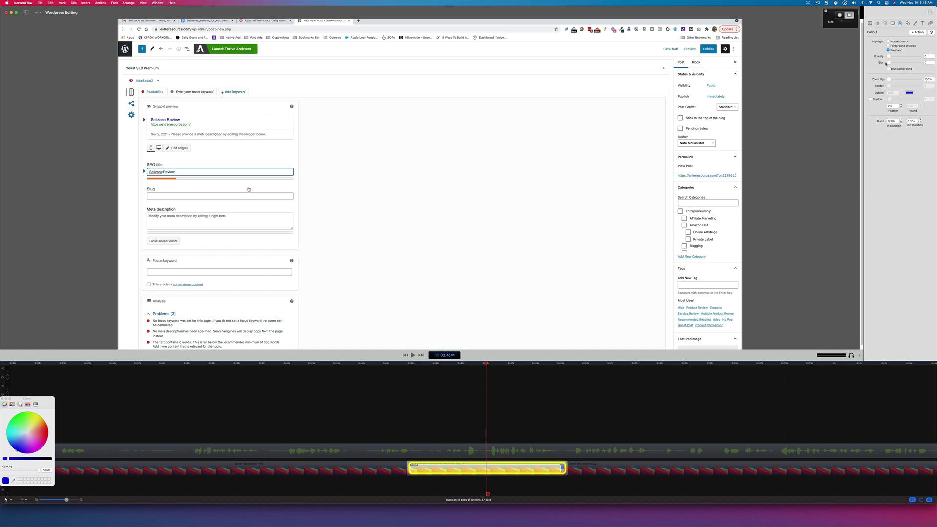
Step: Dim the page around the SEO title callout to 23%, magnify it, and add a drop shadow
left_click_drag(888, 56, 904, 57)
left_click_drag(846, 147, 823, 147)
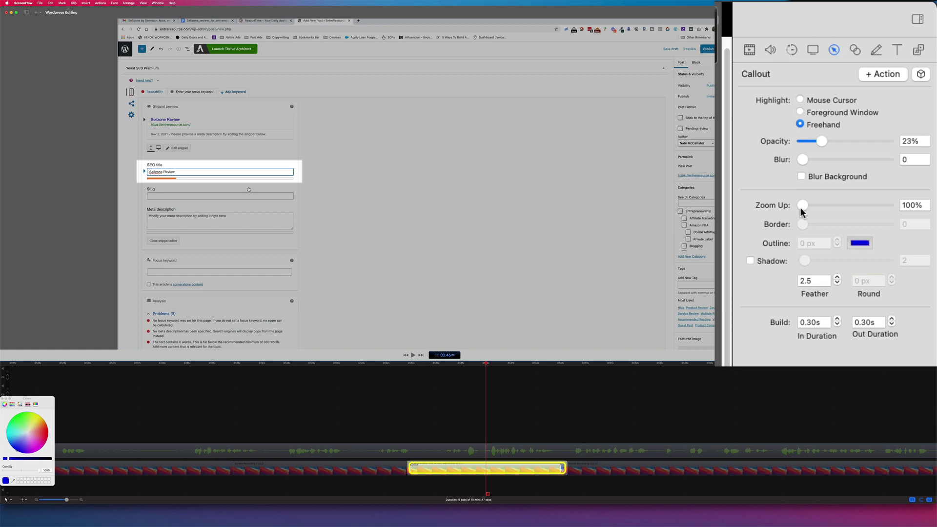
key("space")
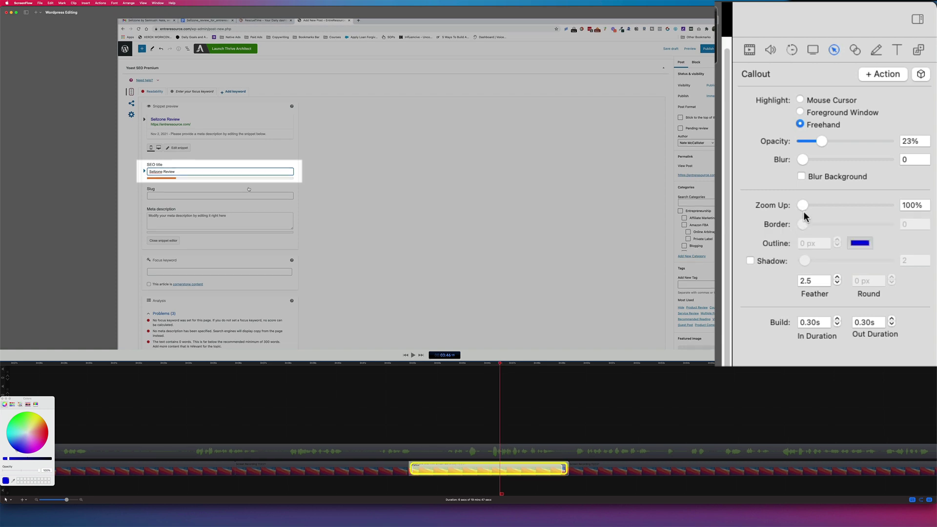
left_click_drag(803, 205, 859, 208)
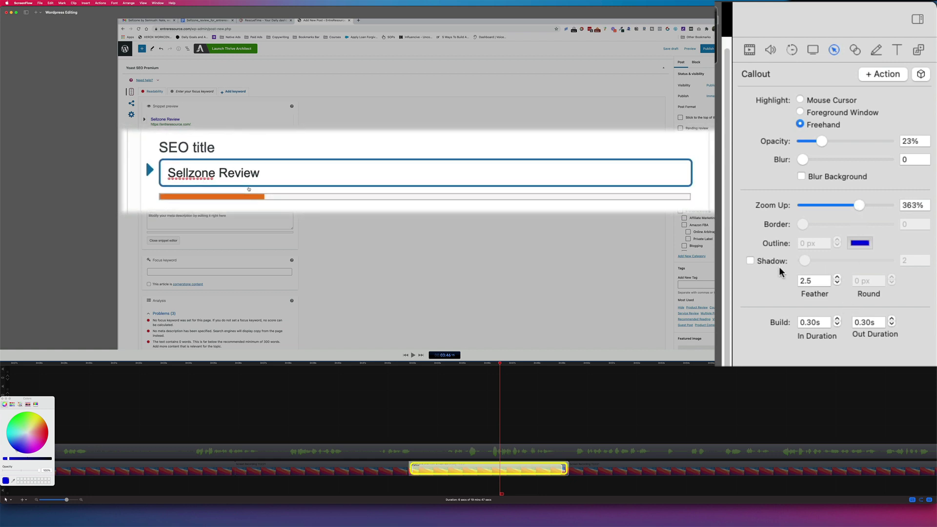
left_click(750, 261)
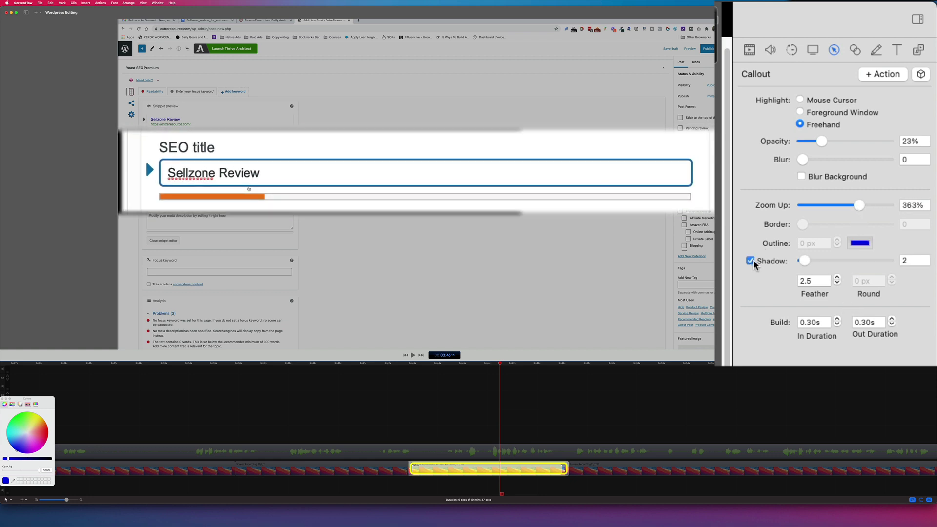
Step: Try feather values up to 20, reset feather to 0, and reduce the callout magnification
left_click(836, 284)
left_click(836, 283)
left_click(837, 284)
left_click(836, 283)
left_click(836, 284)
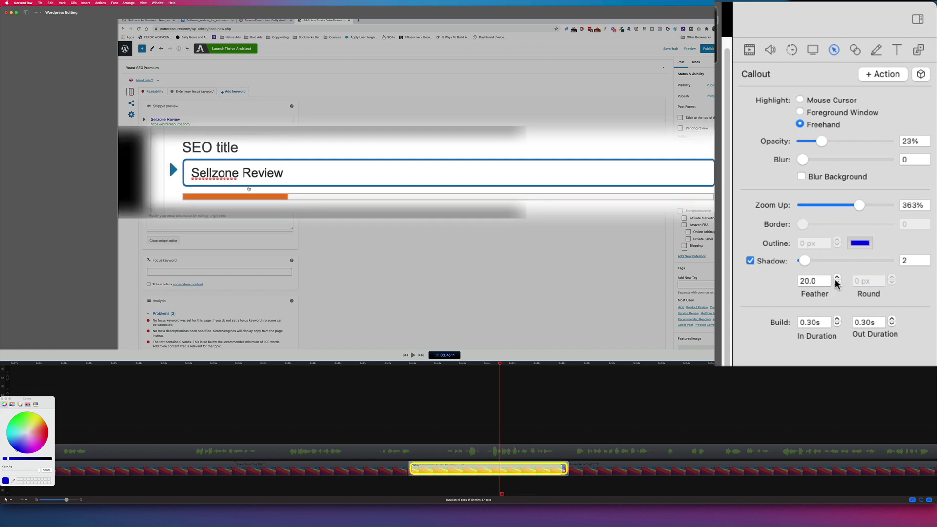
left_click(836, 276)
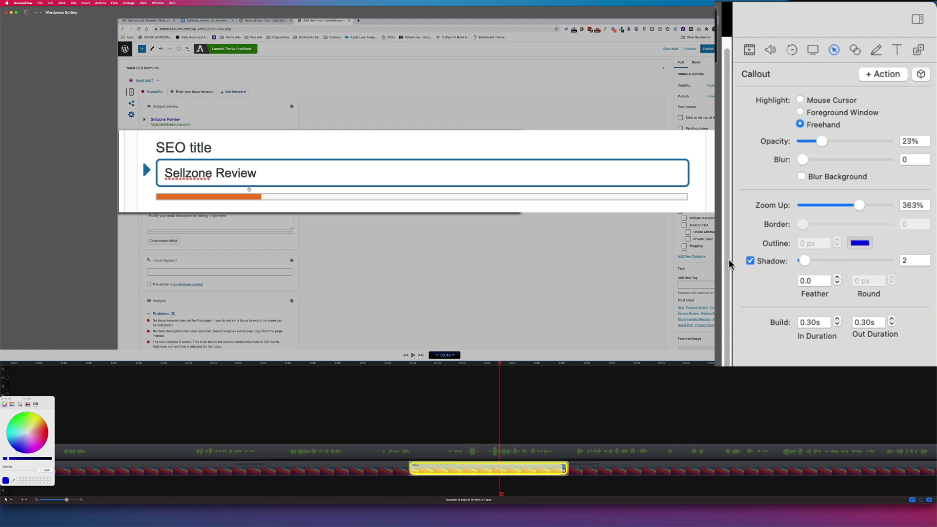
left_click_drag(858, 205, 806, 208)
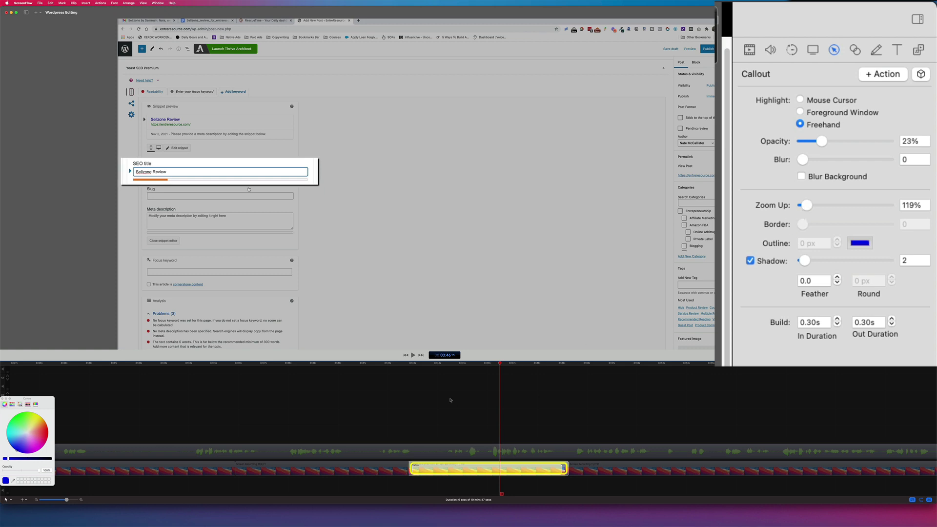
Step: Replay from just before the callout to preview the dimmed, zoomed SEO title
left_click(450, 400)
left_click(400, 363)
left_click(412, 355)
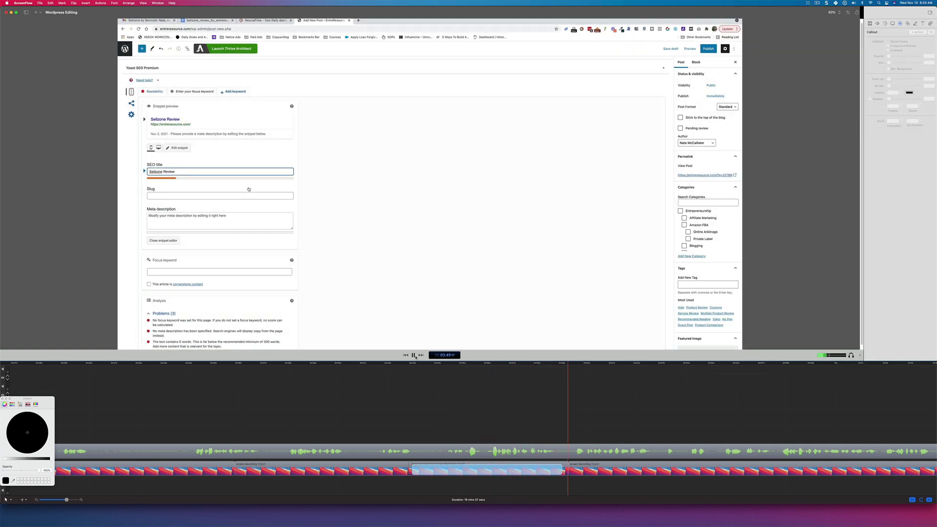
left_click(414, 356)
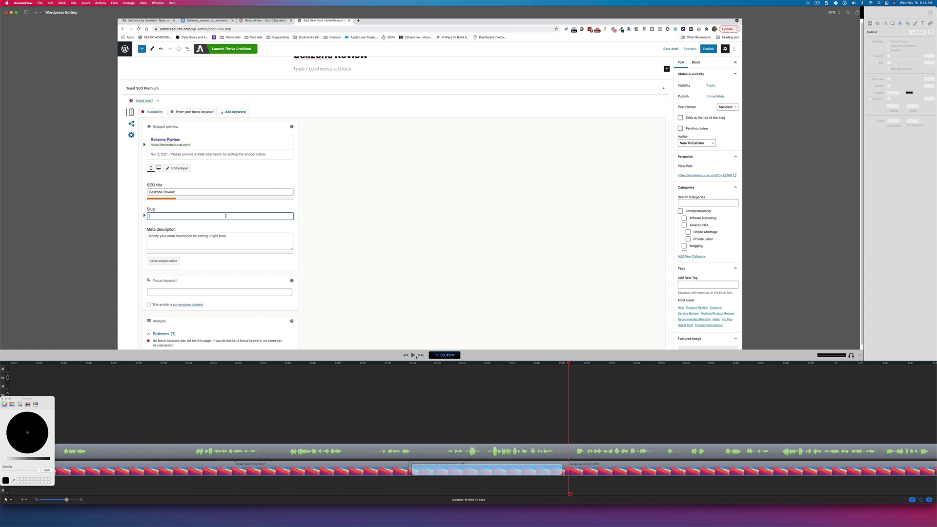
Step: Add a new annotation at the start of the SEO title callout
left_click(472, 363)
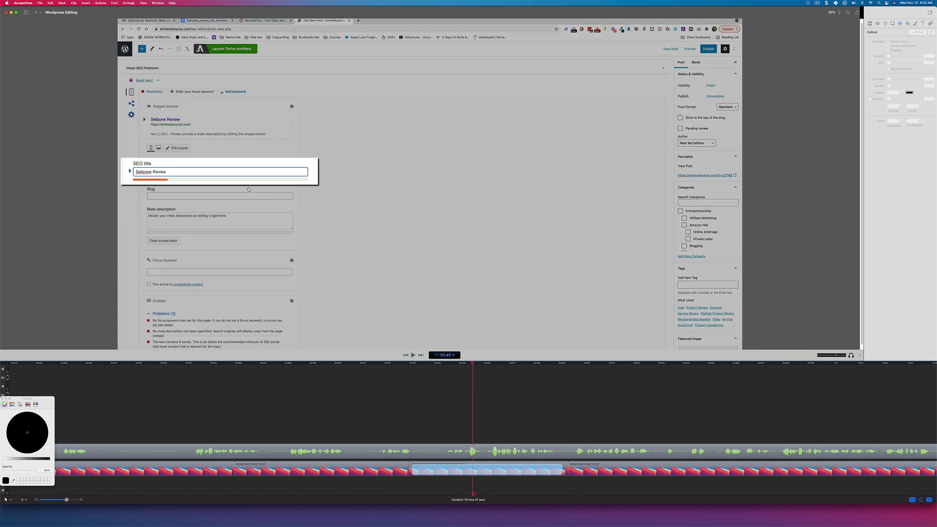
left_click(923, 25)
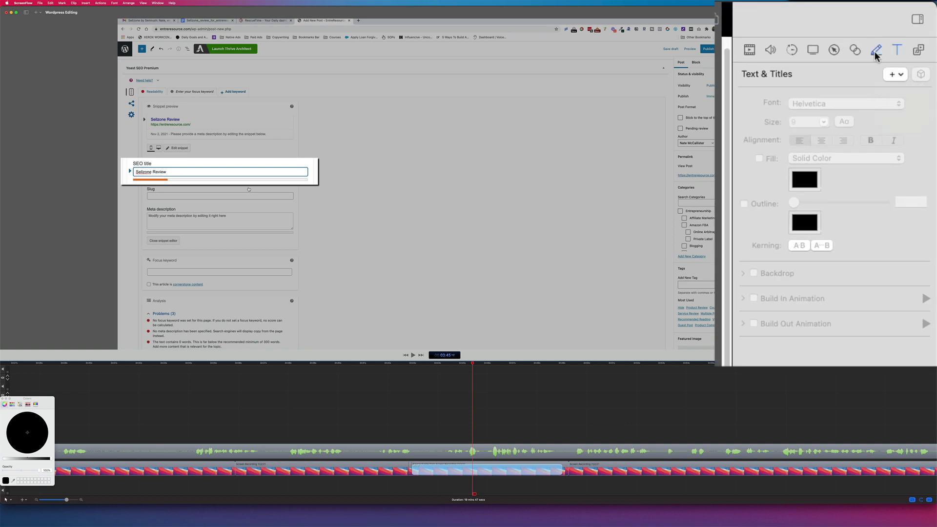
left_click(876, 51)
left_click(897, 76)
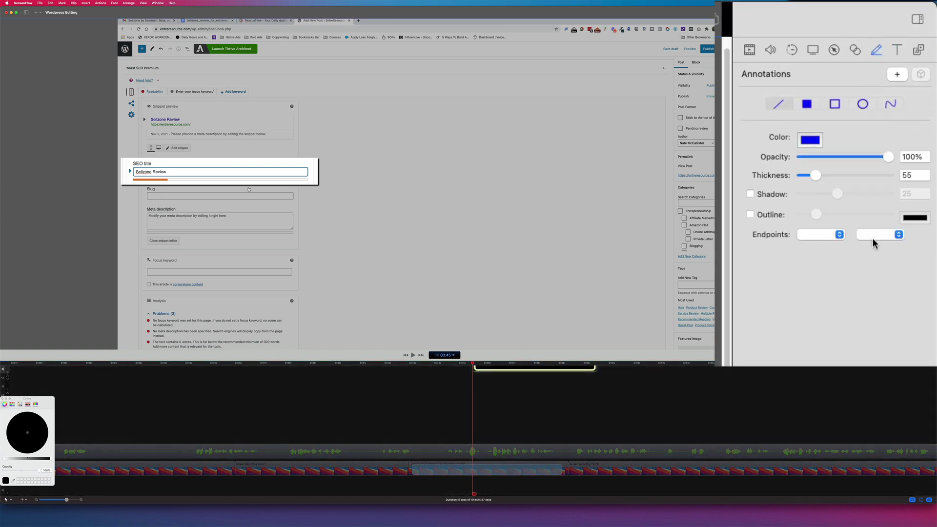
Step: Give the annotation an arrowhead end, thickness 115, and a red colour
left_click(874, 237)
left_click(874, 270)
left_click_drag(816, 177, 830, 177)
left_click(811, 140)
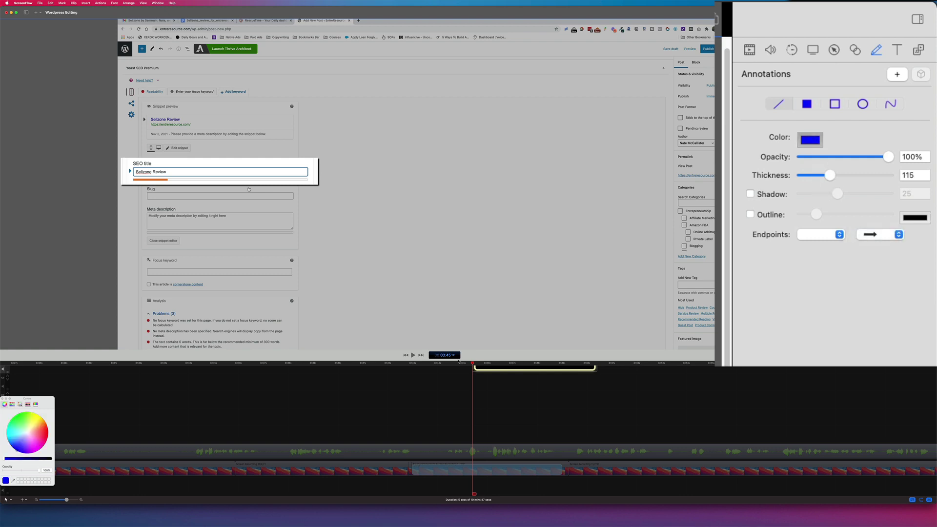
left_click_drag(23, 434, 54, 434)
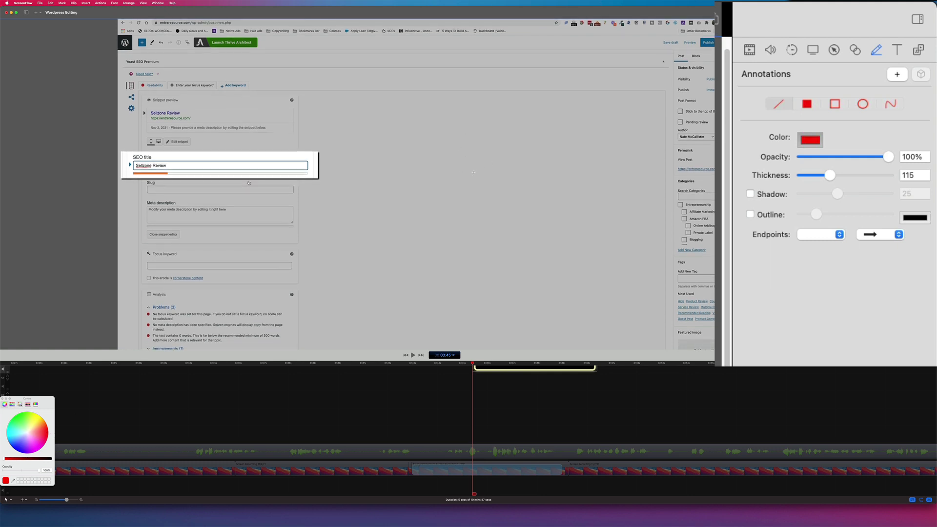
Step: Draw the red arrow pointing left at the SEO title and move its clip to a lower track
left_click_drag(489, 168, 324, 168)
scroll(532, 387, "right", 2)
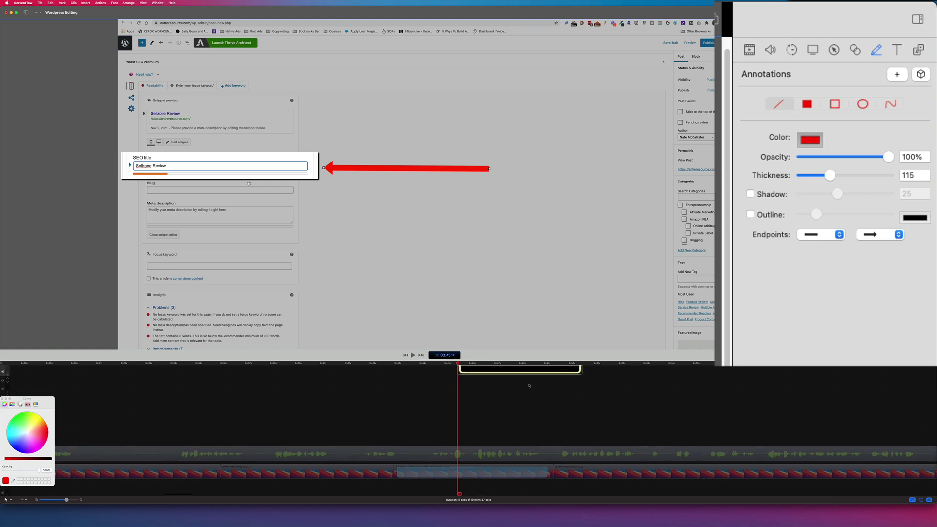
mouse_move(521, 371)
left_mouse_down()
mouse_move(514, 419)
mouse_move(503, 437)
mouse_move(490, 437)
left_mouse_up()
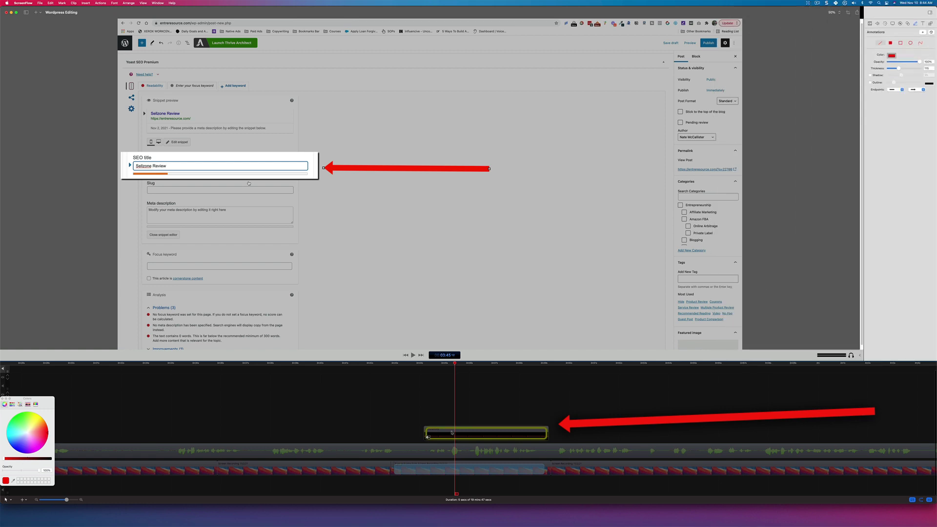
scroll(448, 449, "left", 1)
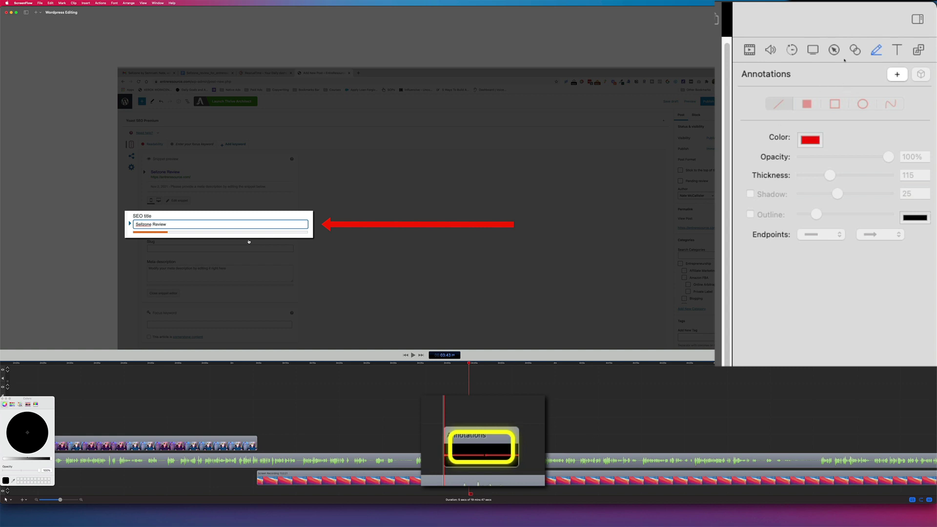
Step: Scale the arrow to about 5% at its start so it grows to 100%, then preview
left_click(749, 49)
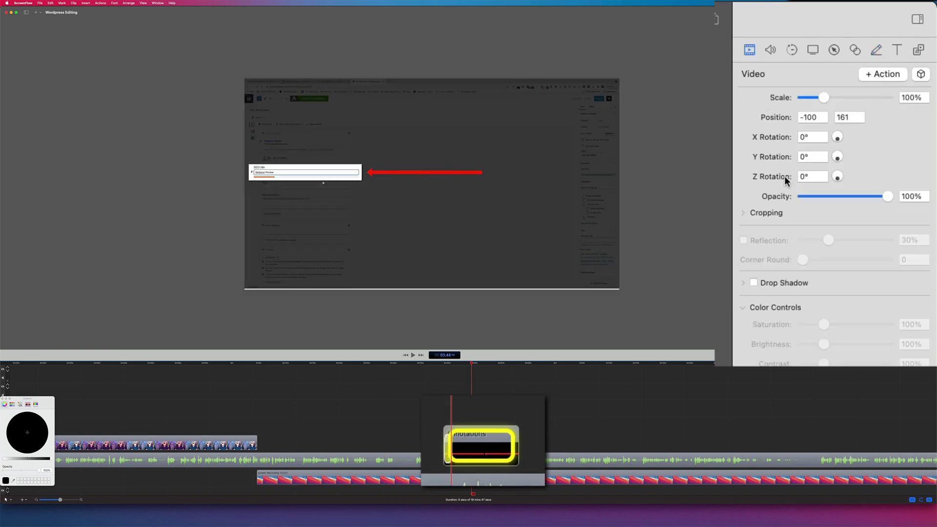
left_click(469, 363)
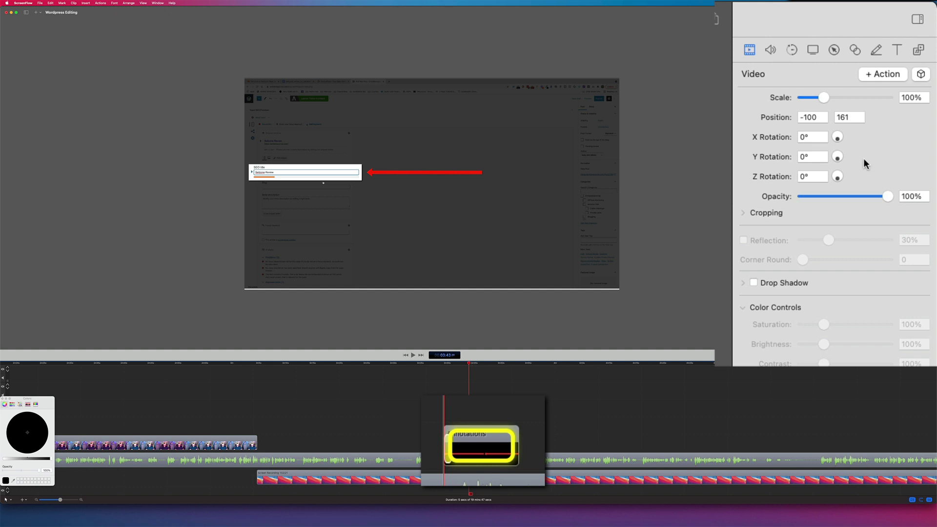
left_click_drag(817, 97, 797, 99)
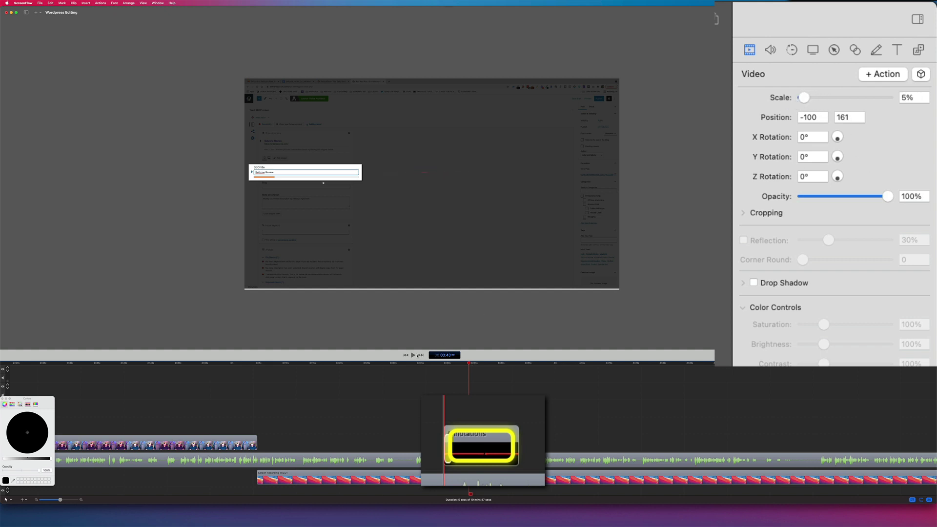
left_click(413, 355)
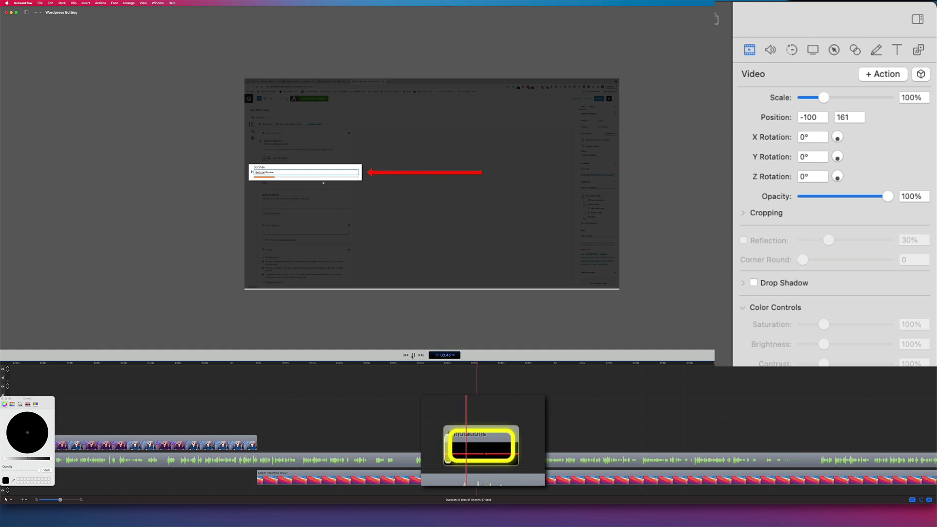
left_click(414, 356)
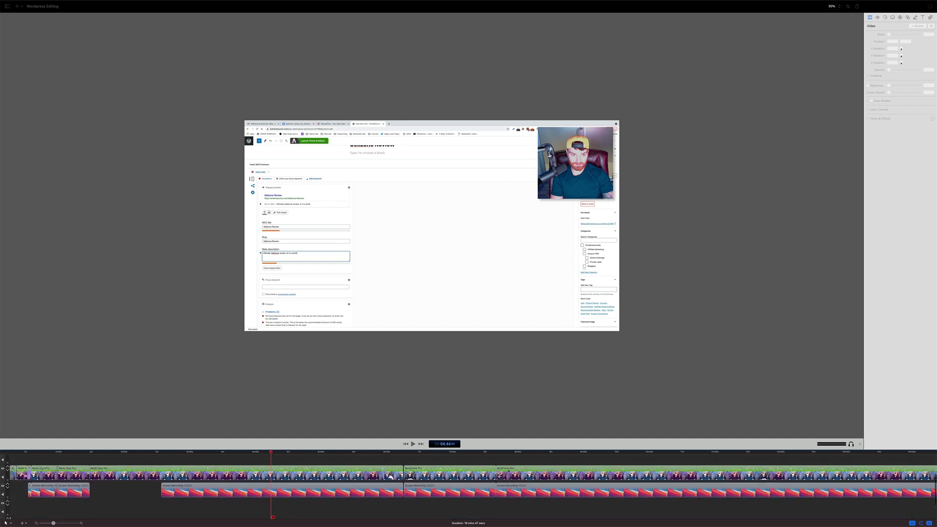
Step: Add a freehand callout action to the screen recording clip
left_click(319, 491)
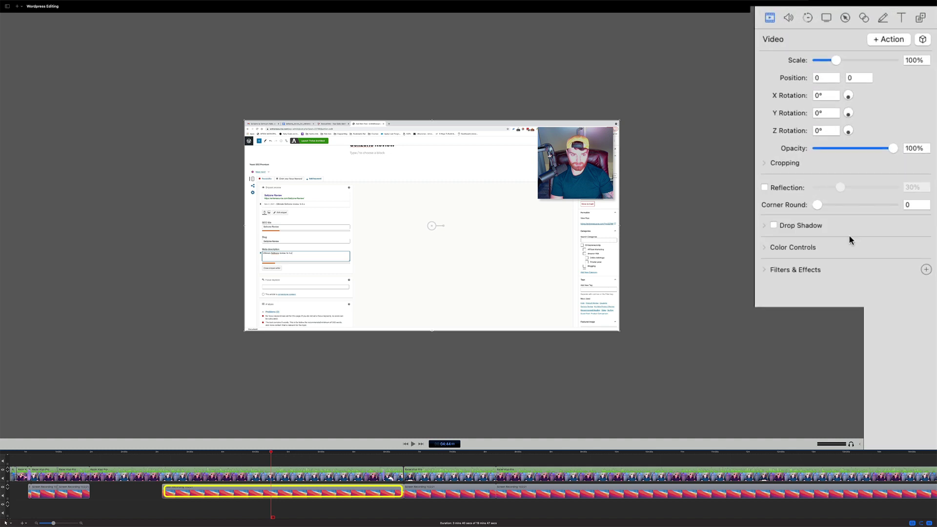
left_click(845, 18)
left_click(888, 40)
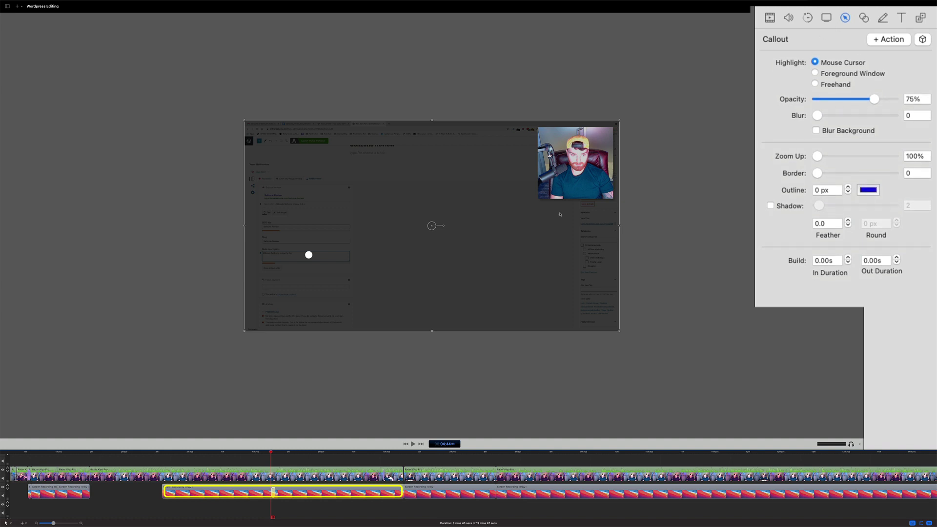
left_click(814, 85)
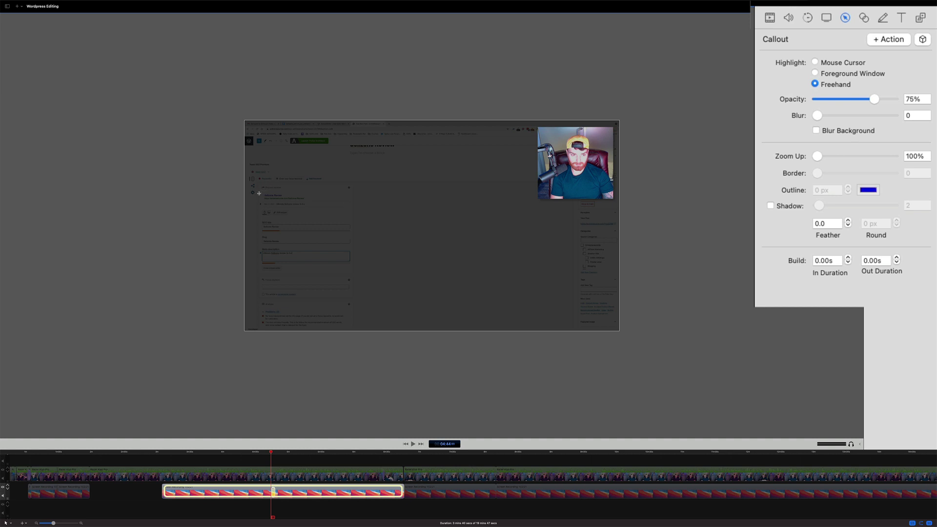
Step: Spotlight the snippet preview, Meta description, Categories, Focus keyphrase, and a larger central area
left_click_drag(258, 191, 354, 206)
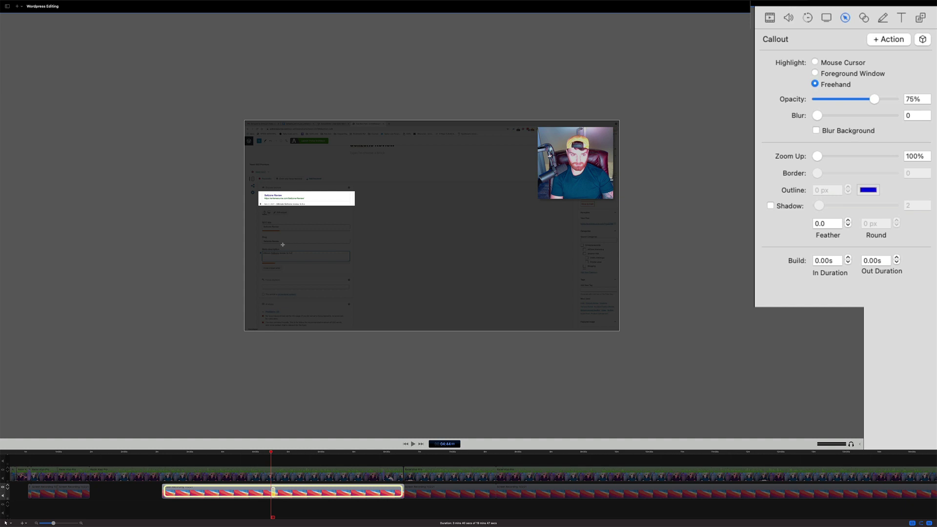
left_click_drag(257, 246, 358, 266)
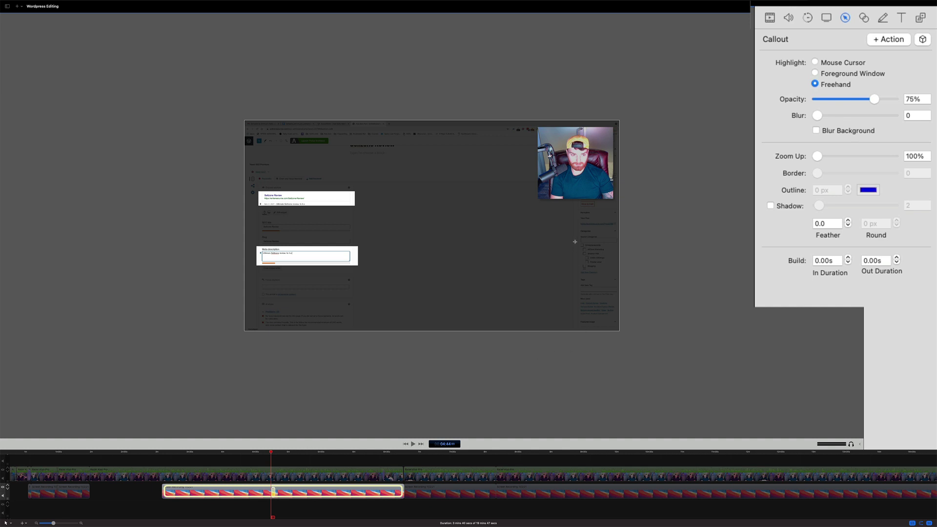
left_click_drag(580, 241, 615, 275)
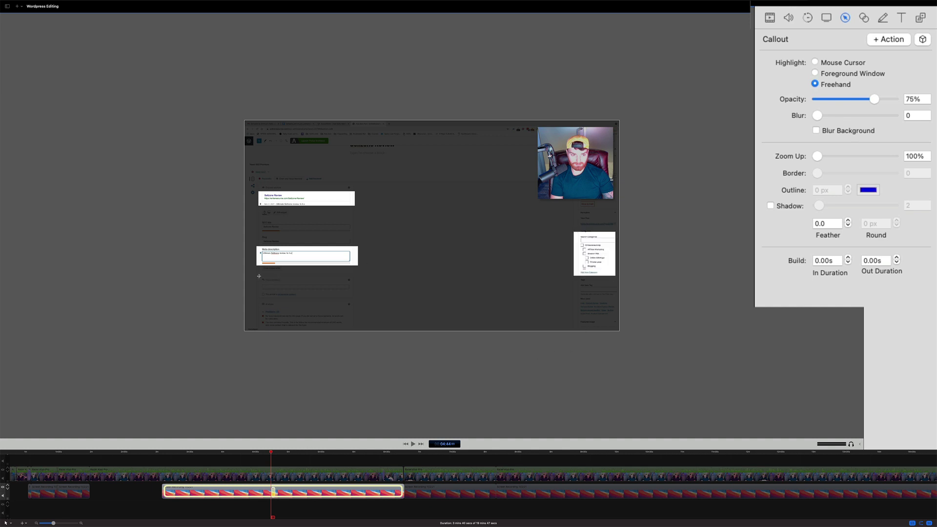
left_click_drag(258, 275, 354, 293)
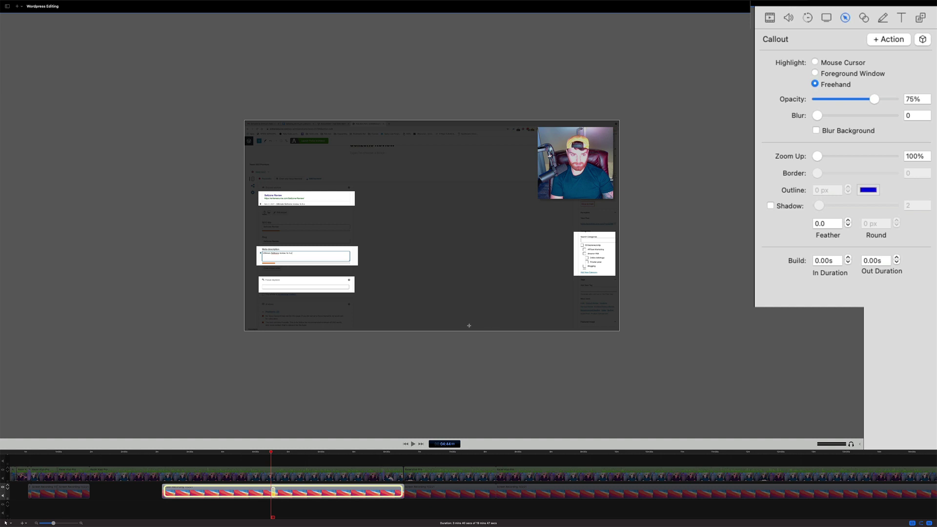
mouse_move(393, 172)
left_mouse_down()
mouse_move(423, 194)
mouse_move(498, 306)
left_mouse_up()
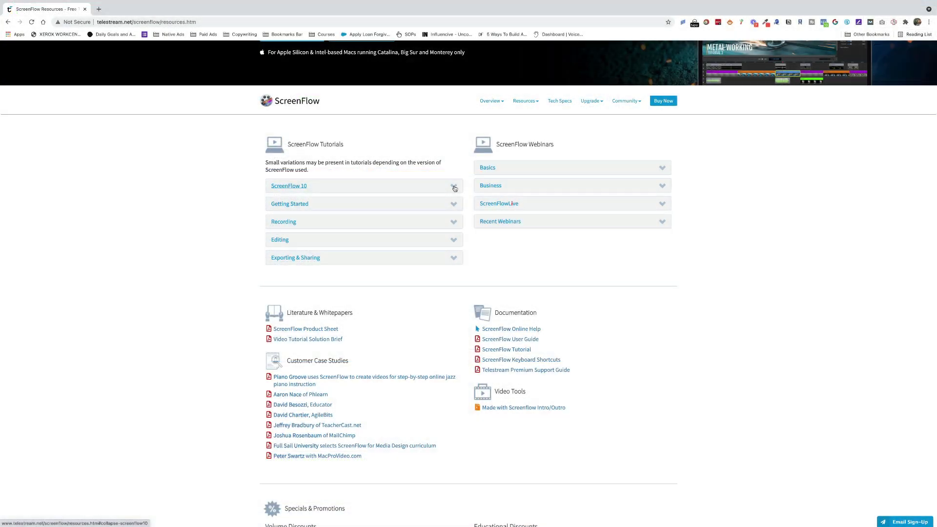
Step: Expand the ScreenFlow 10 tutorials list and start playing the Welcome to ScreenFlow 10 video
left_click(451, 184)
left_click(453, 278)
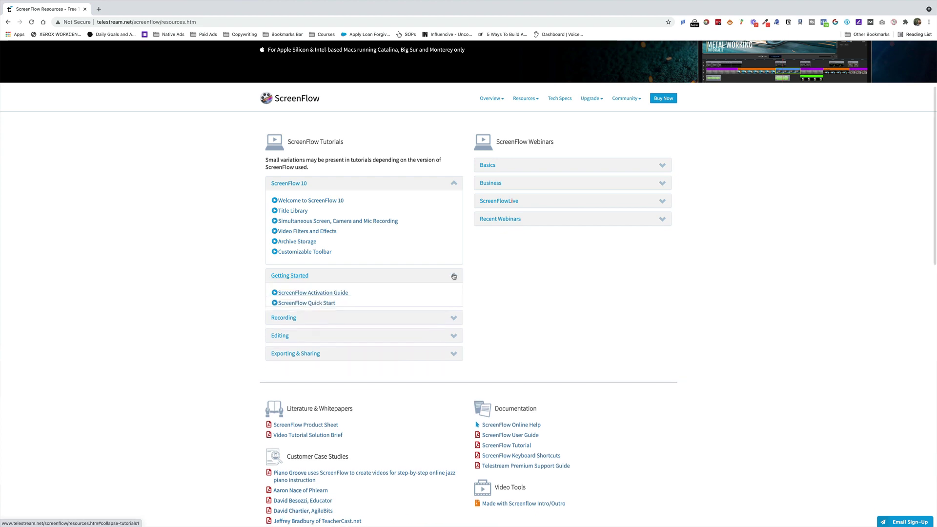
left_click(315, 201)
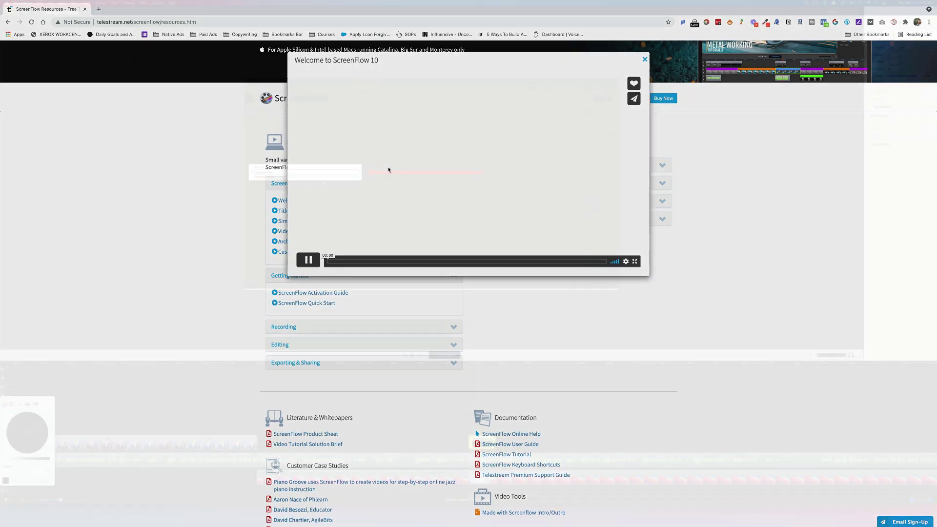